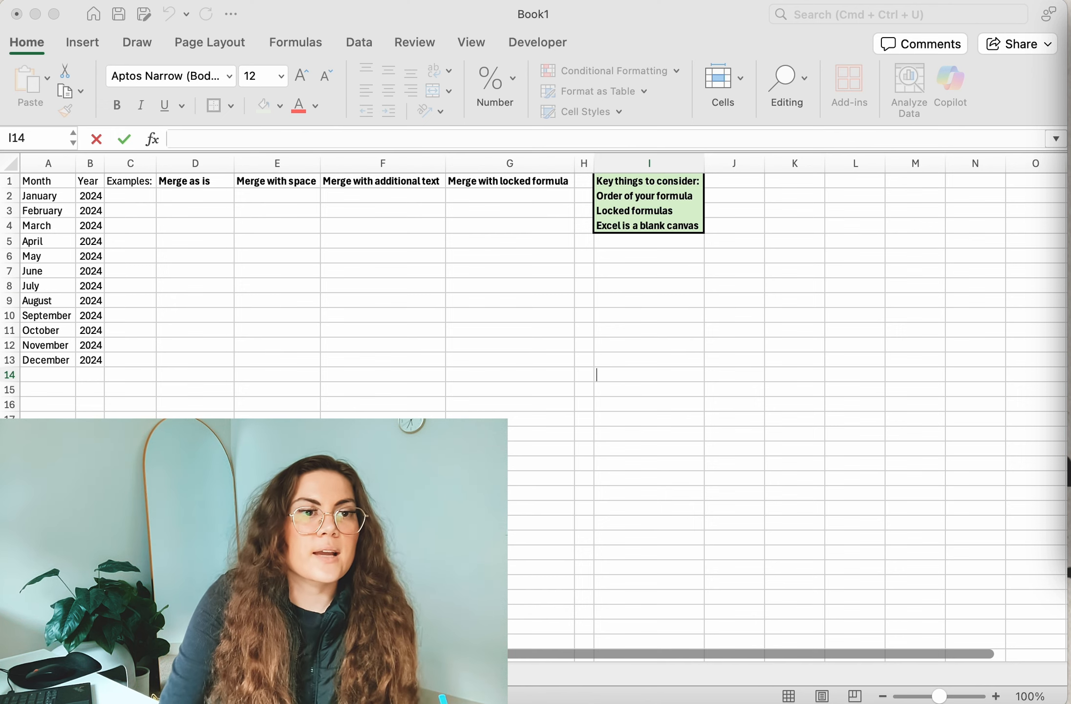
Step: Narrow column D to fit the "Merge as is" heading
left_click(210, 166)
left_click(217, 162)
left_click(235, 163)
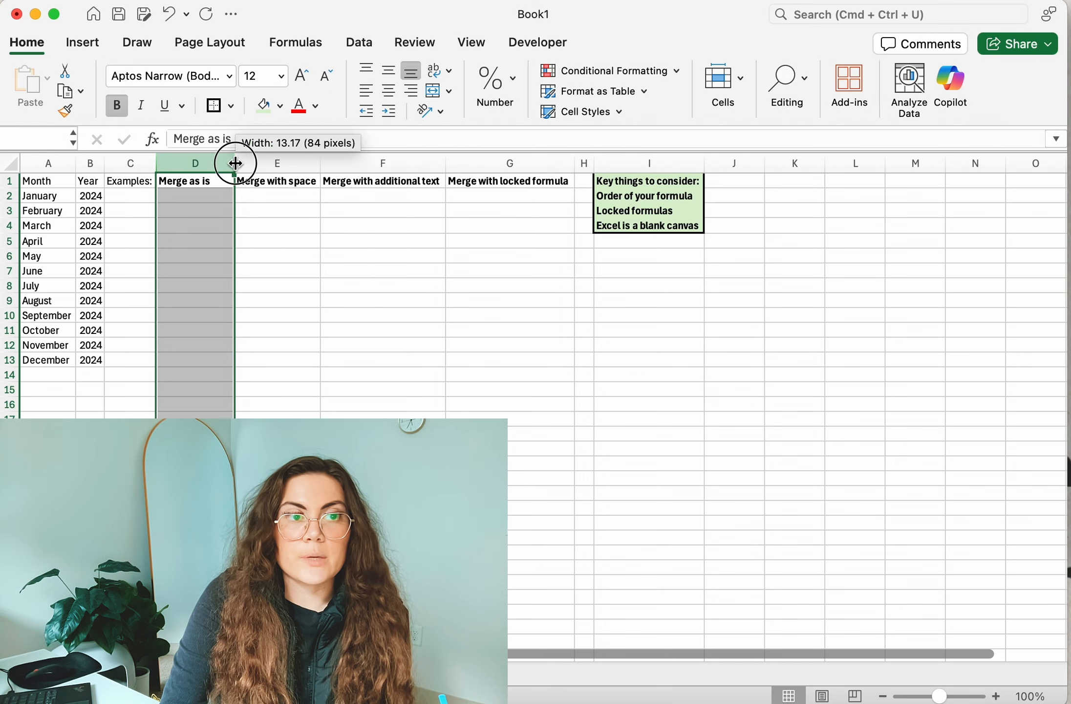
left_click_drag(235, 163, 216, 163)
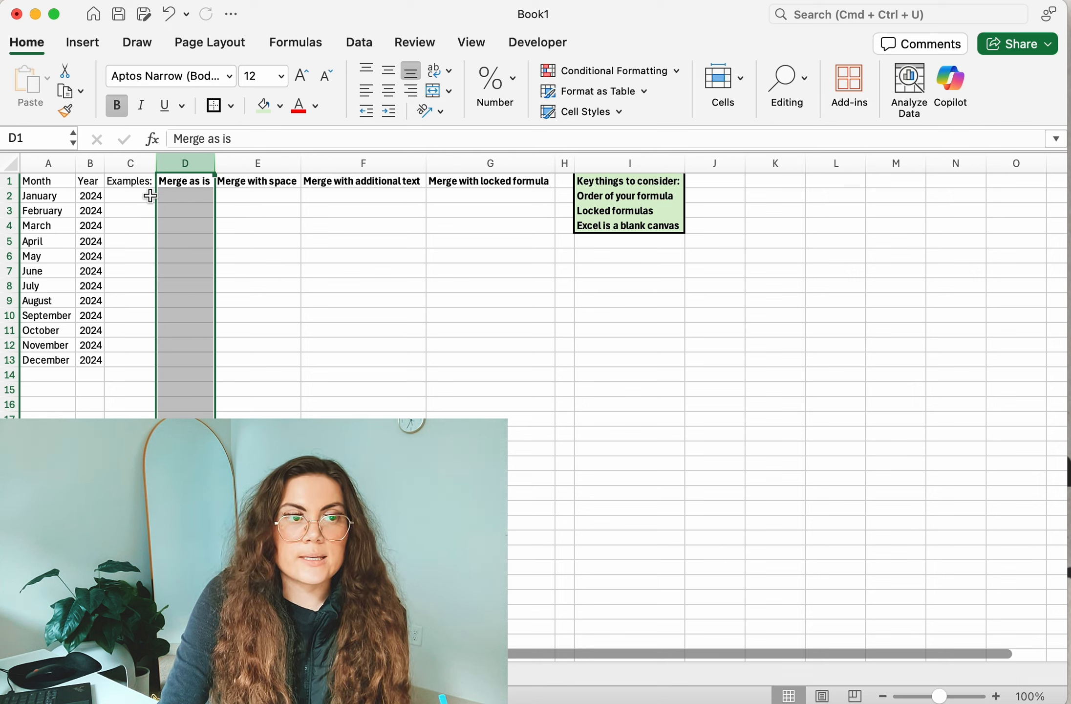
left_click(180, 196)
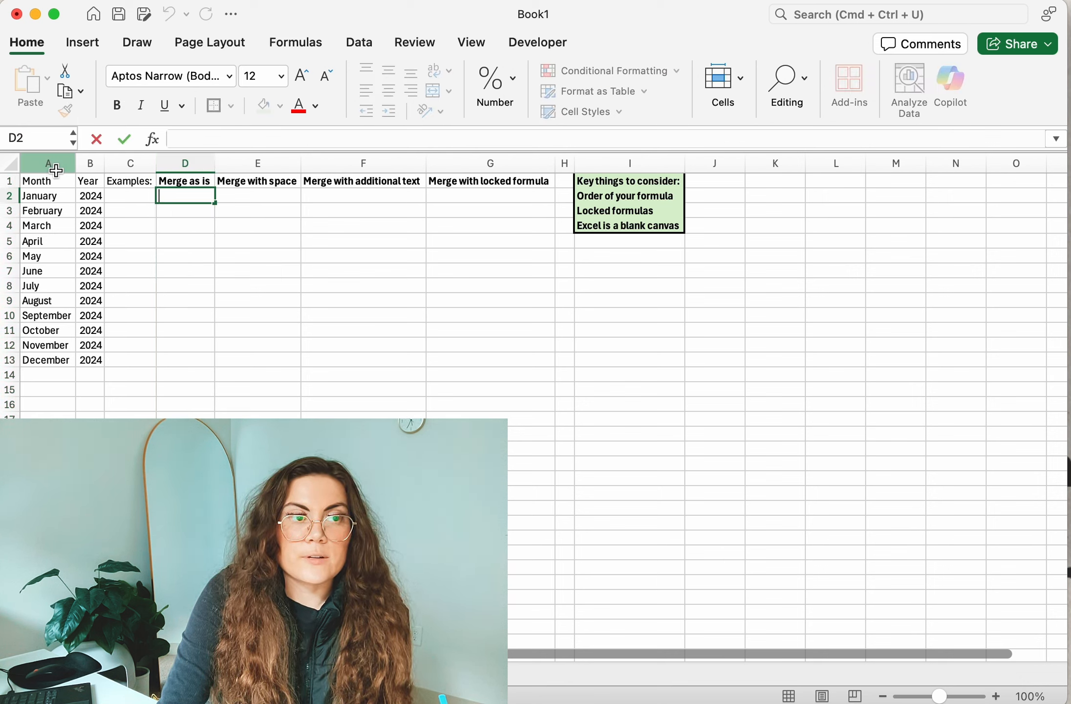
left_click(31, 160)
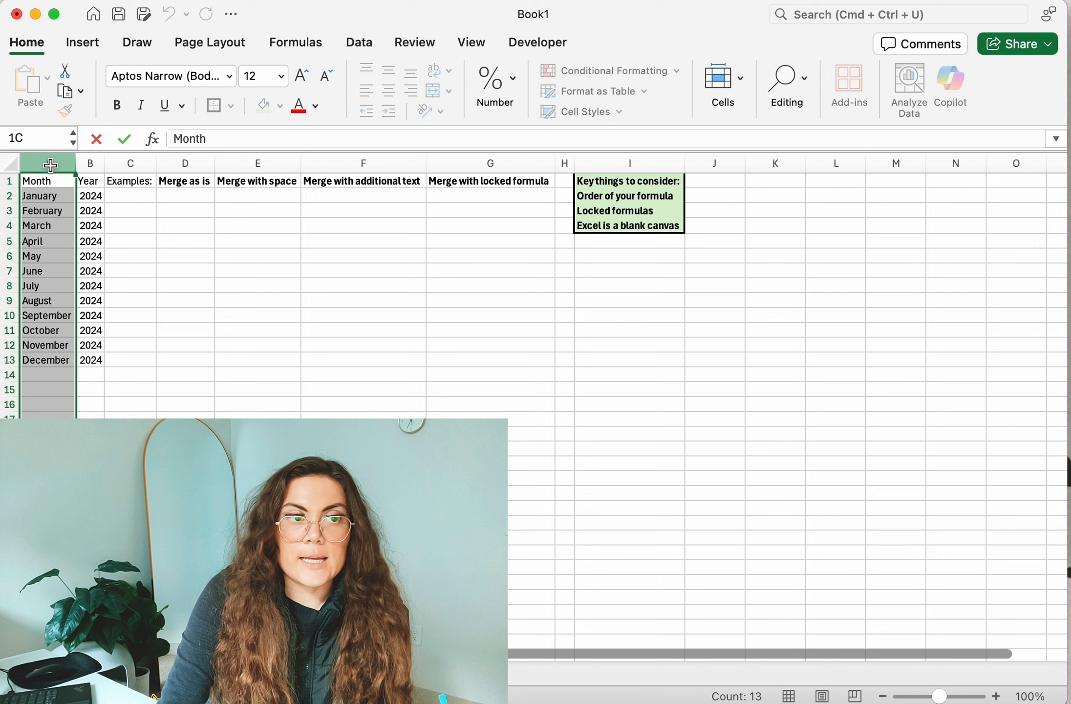
left_click(95, 161)
left_click_drag(64, 159, 100, 162)
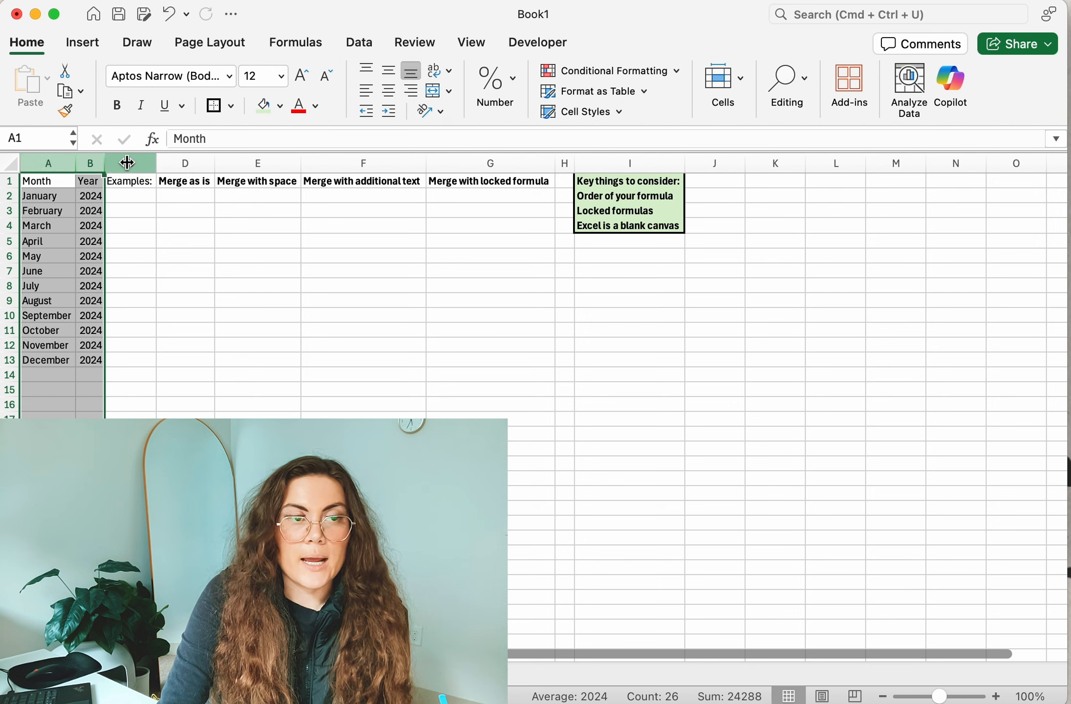
left_click(181, 197)
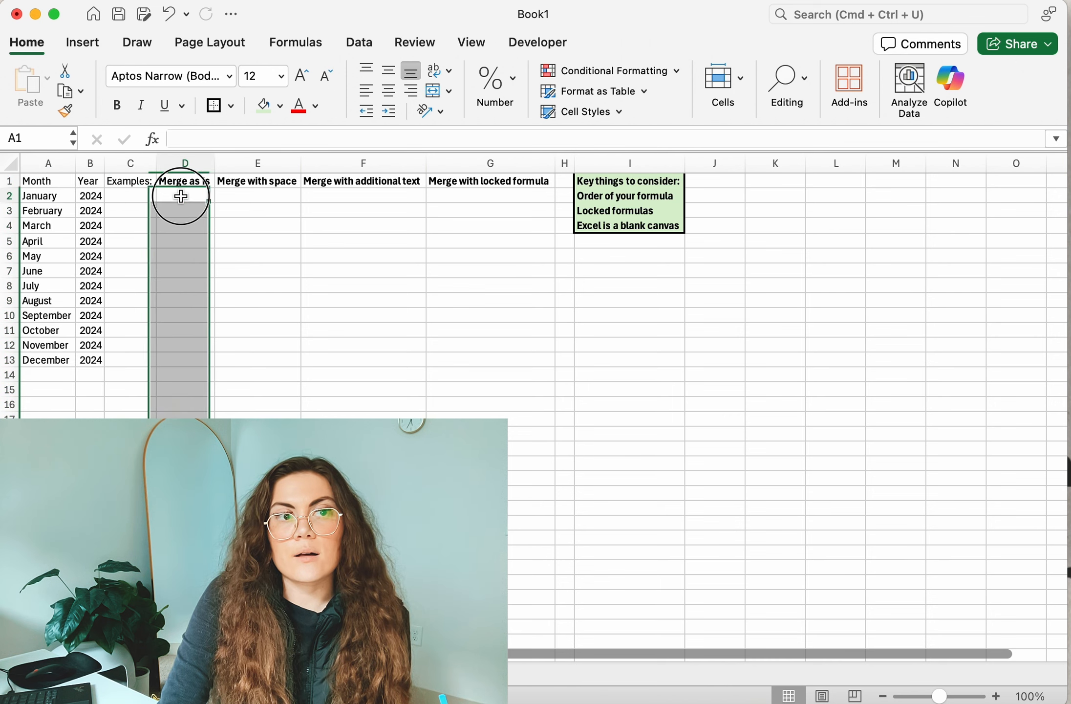
left_click(178, 164)
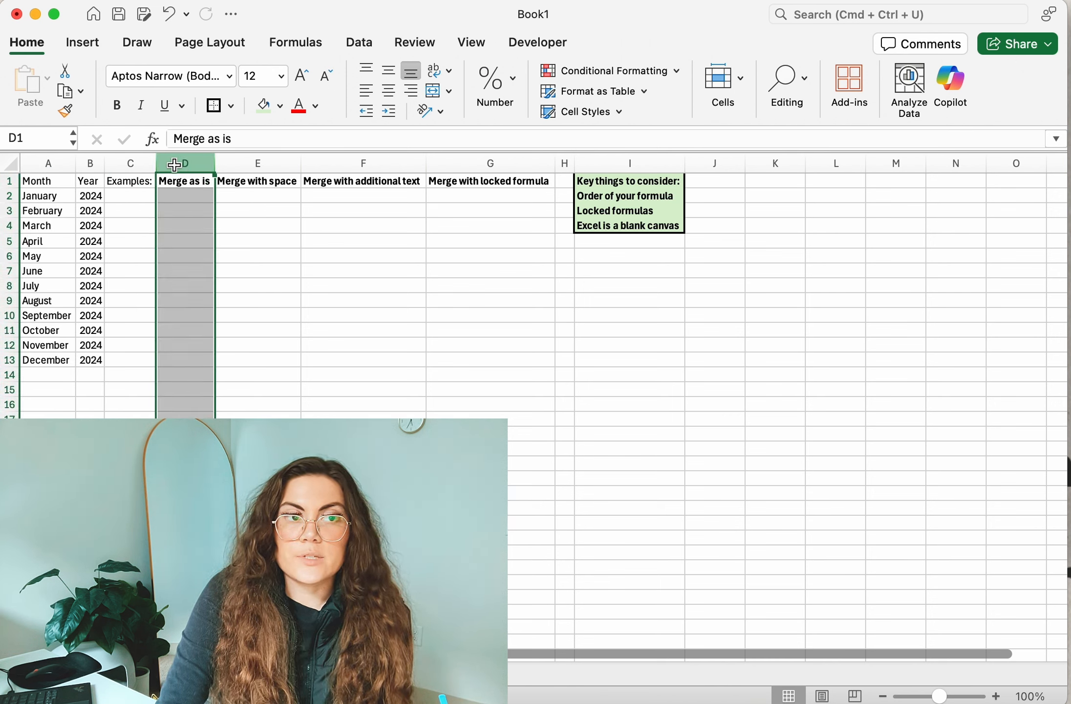
Step: Enter the formula =A2&B2 in cell D2 to merge the January month and year without a space
double_click(187, 197)
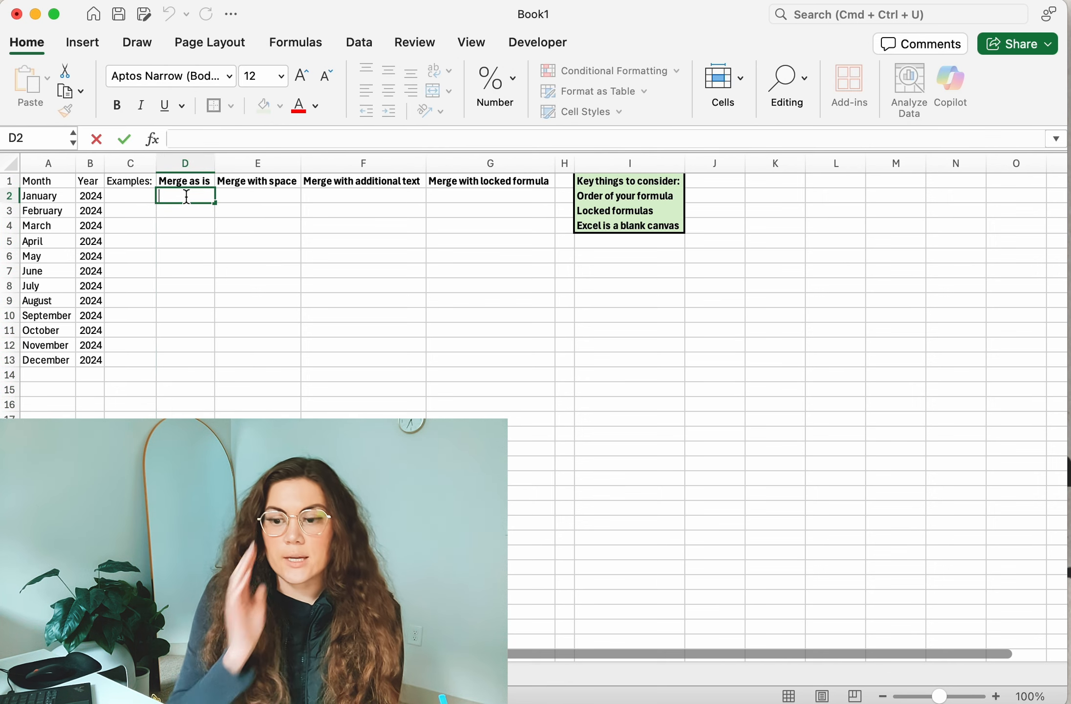
type("=")
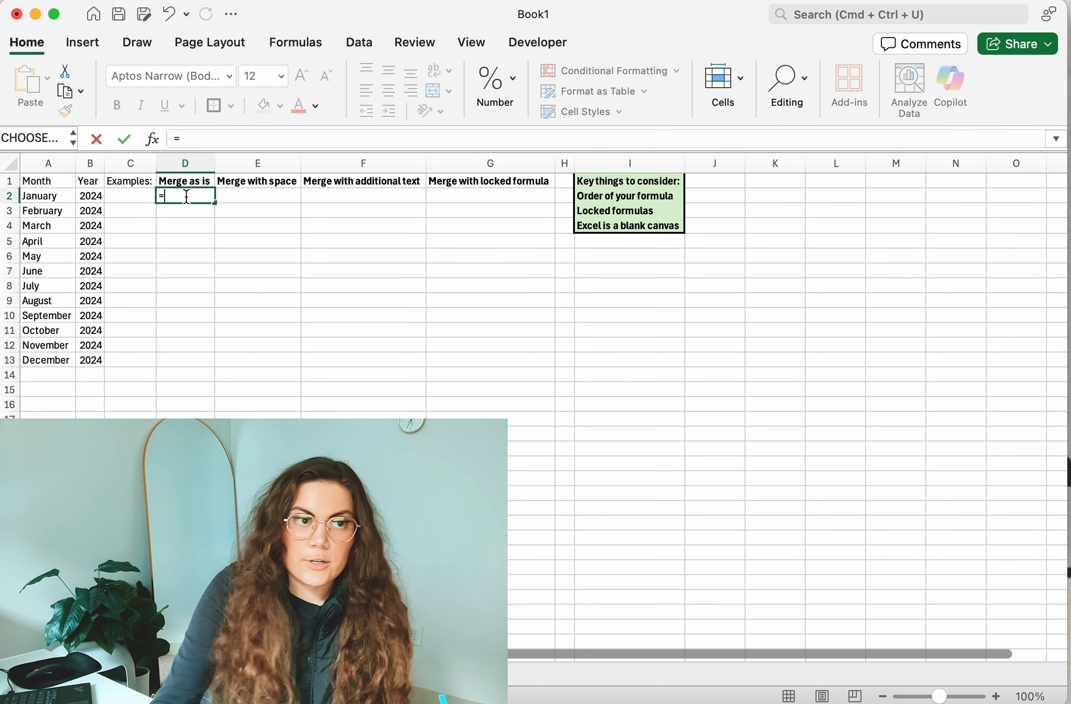
left_click(63, 196)
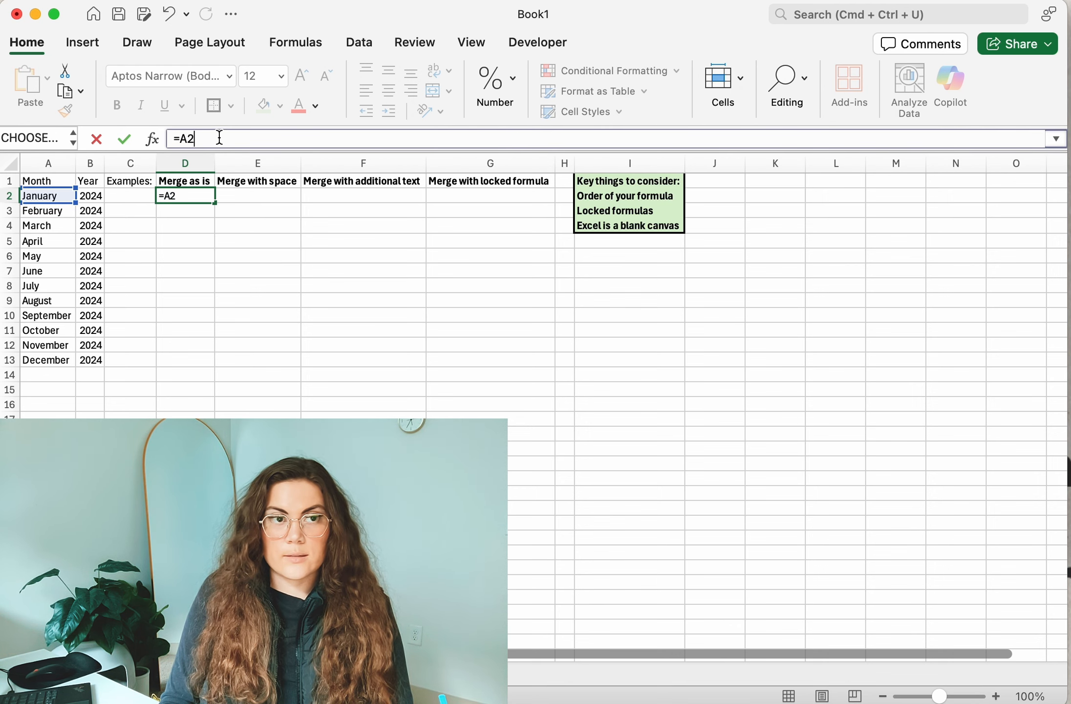
type("&")
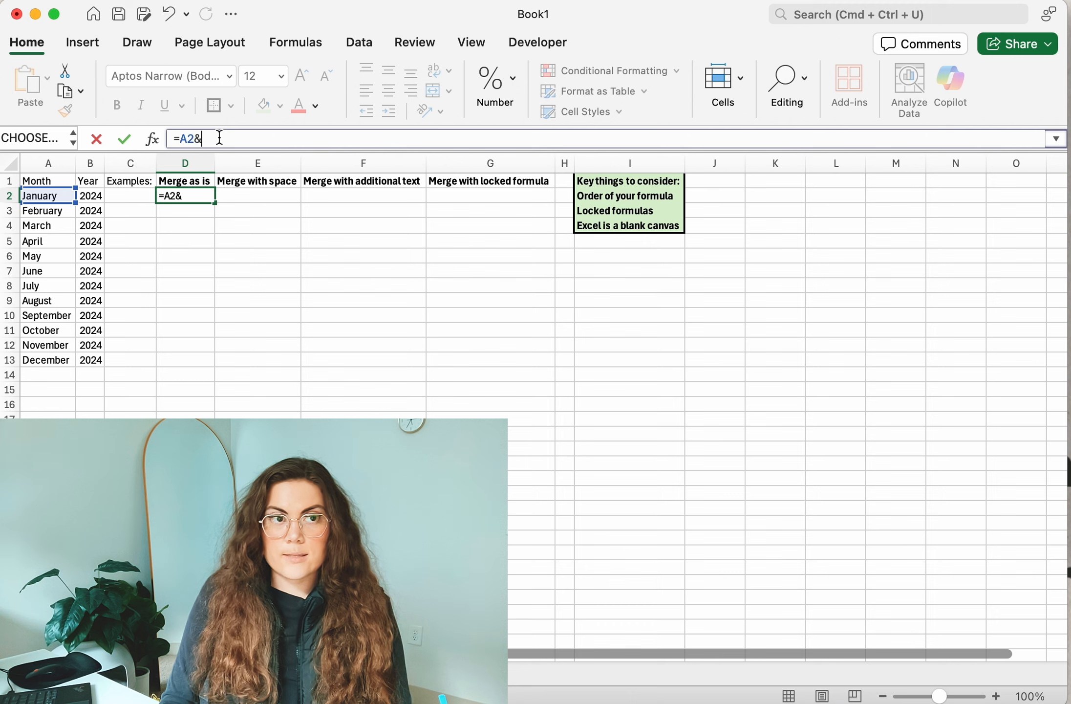
left_click(93, 196)
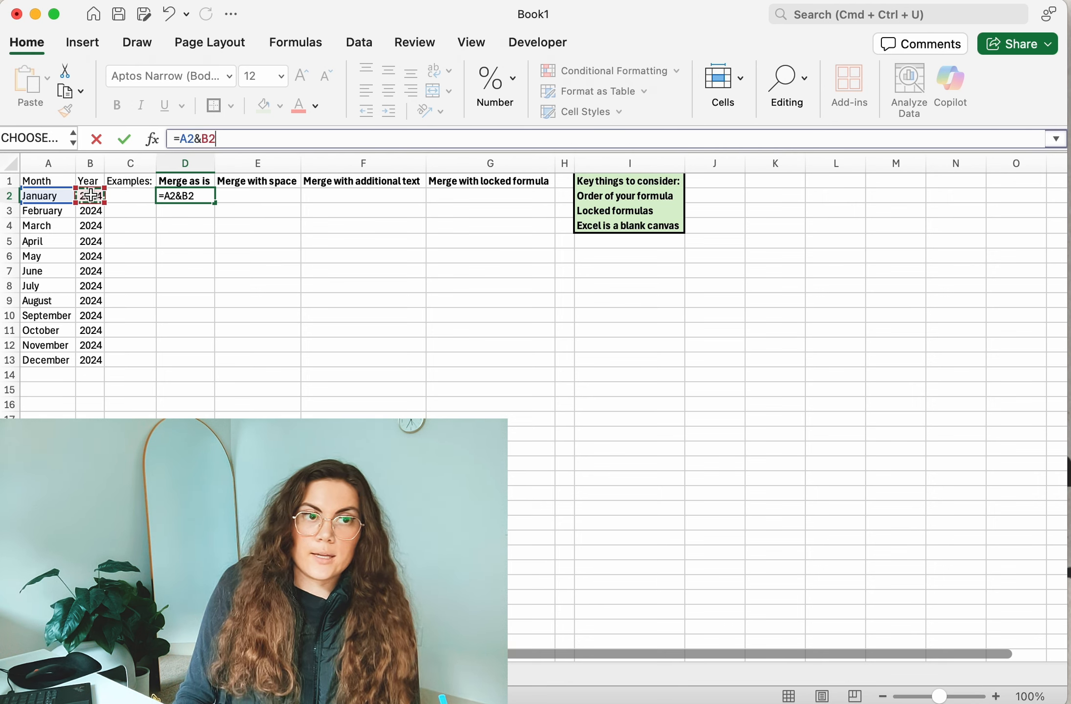
key("Return")
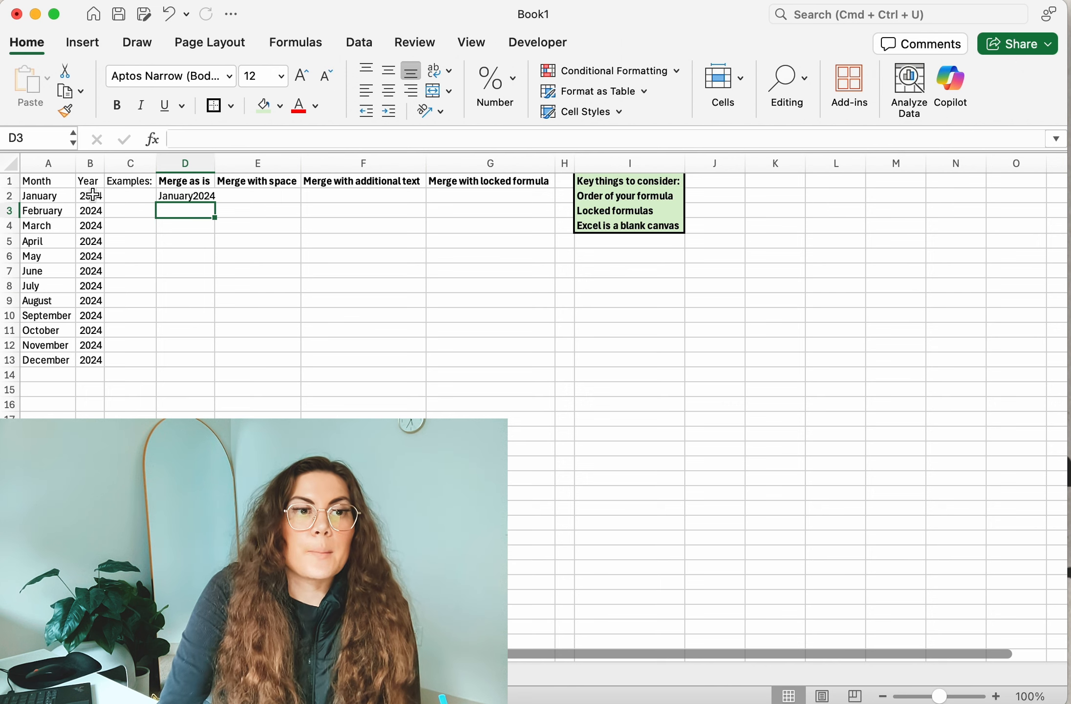
Step: Clear the formula in D2 and re-enter it by typing =a2&b2 in full
left_click(192, 197)
double_click(192, 197)
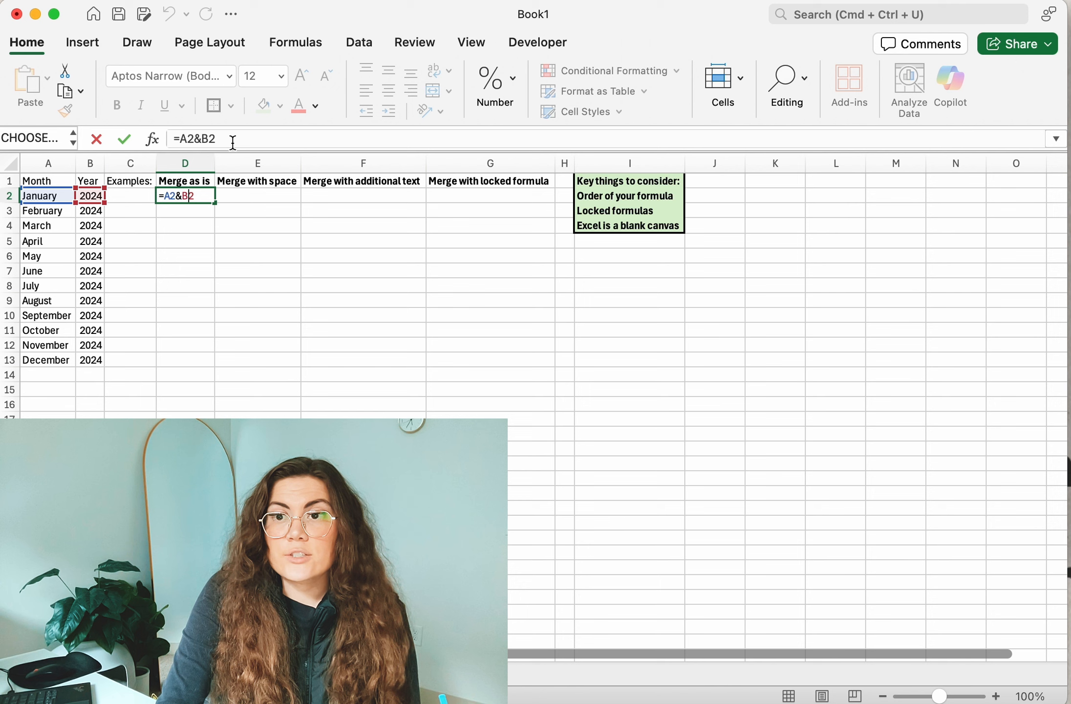
left_click_drag(232, 141, 175, 138)
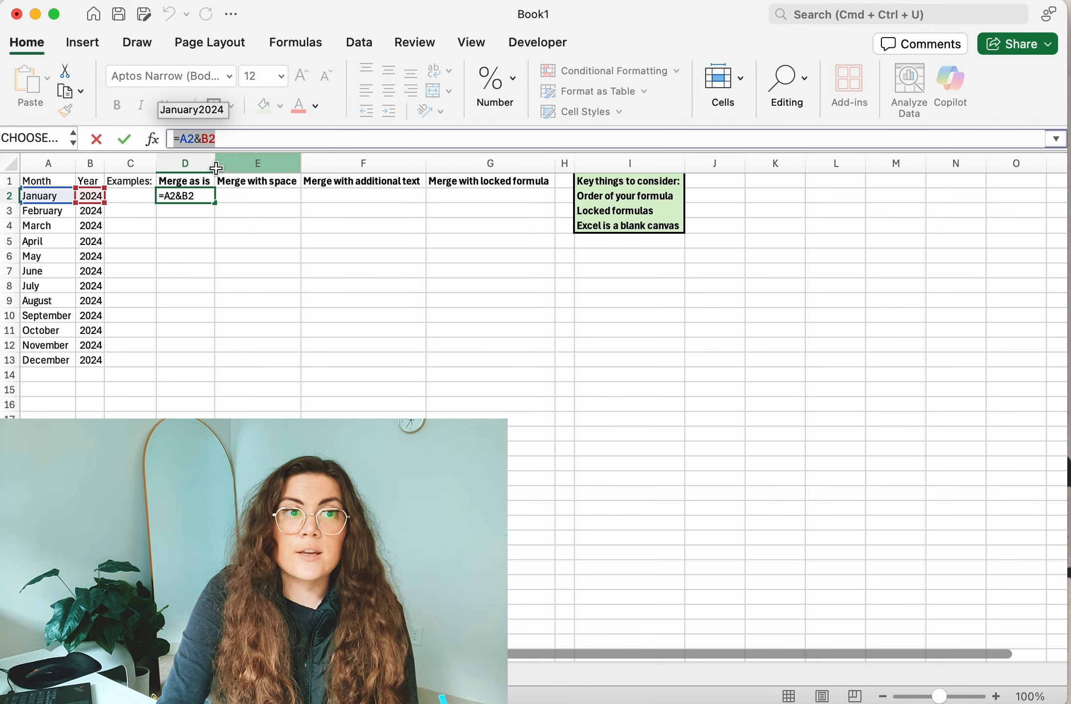
key("BackSpace")
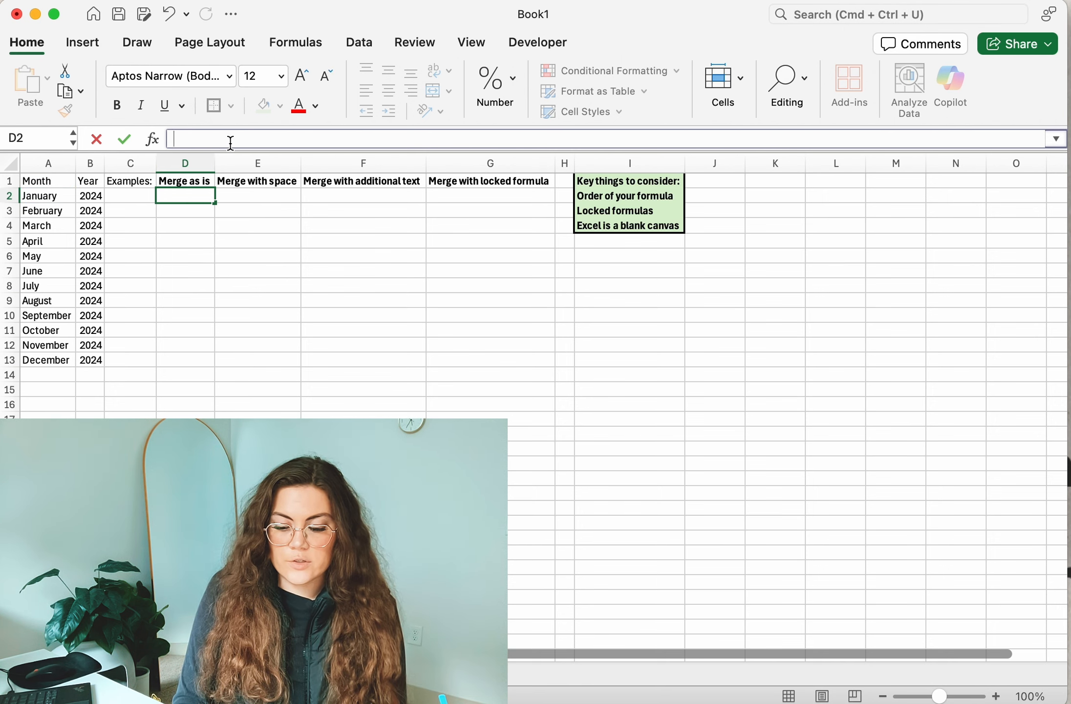
type("=a")
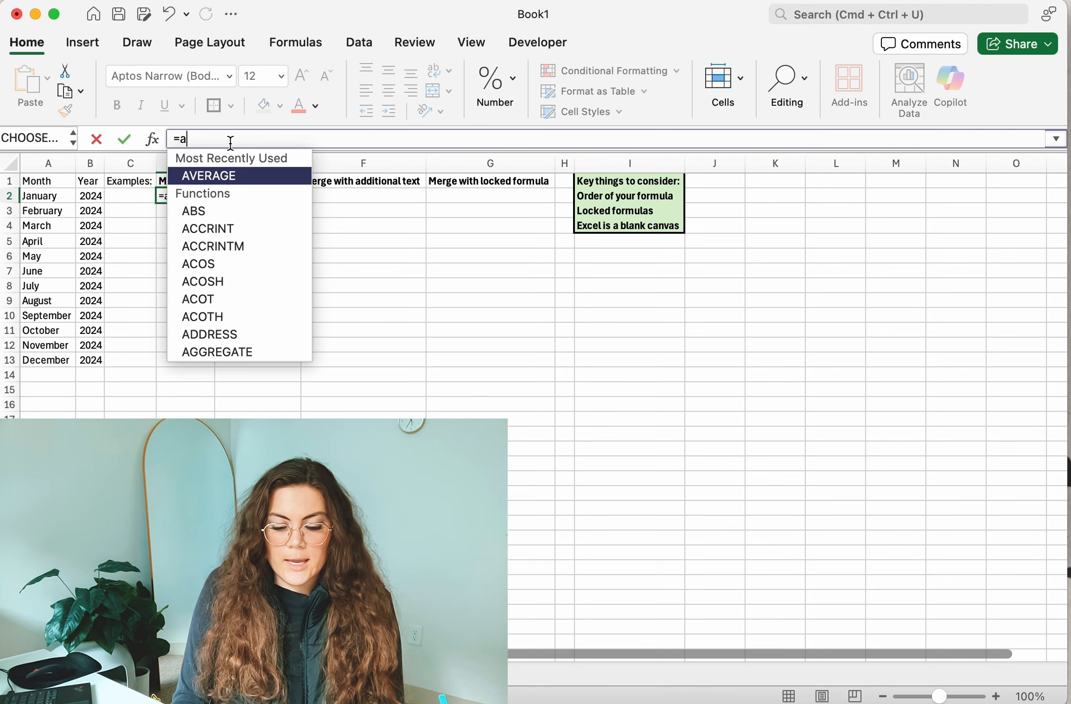
type("2&b2")
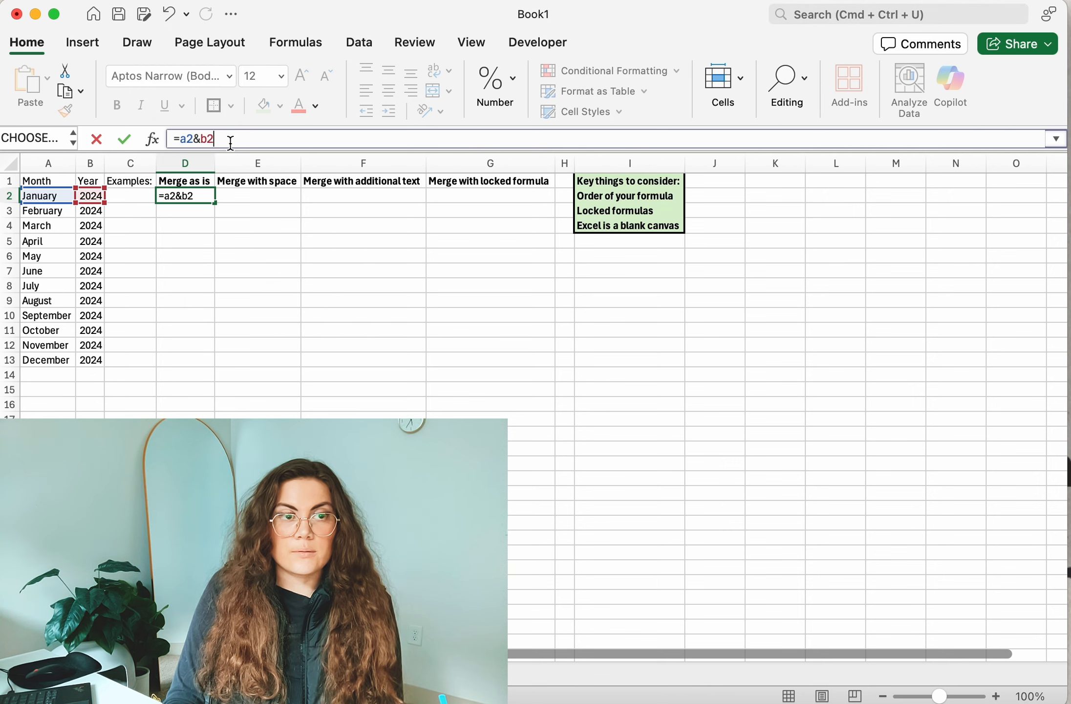
key("Return")
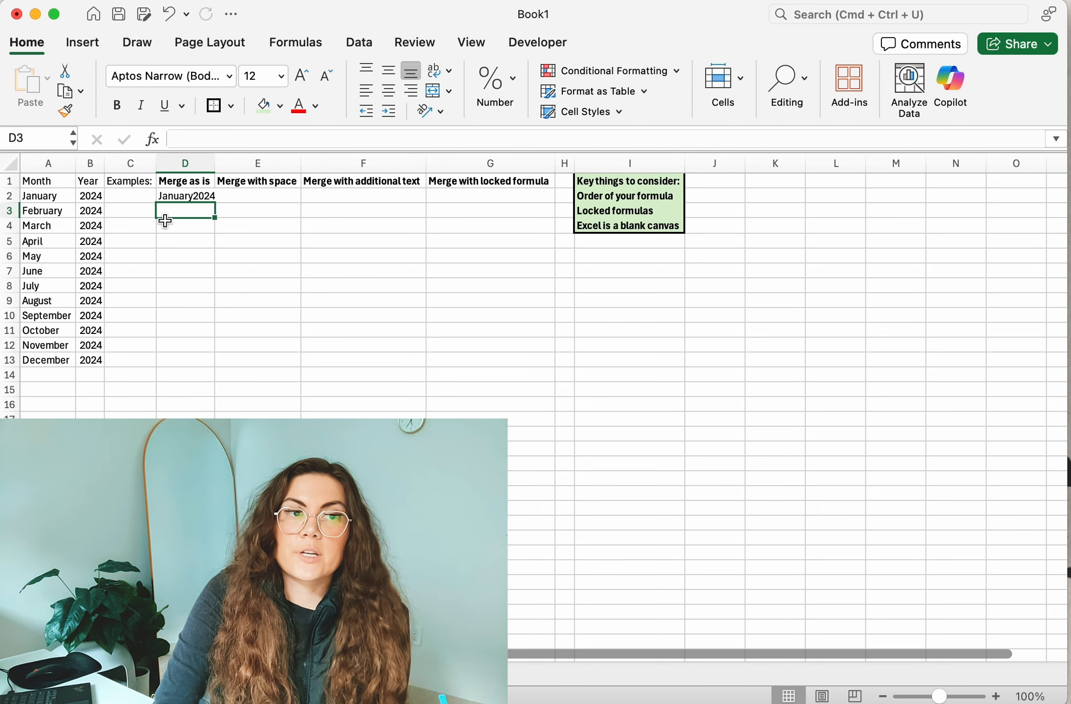
left_click(189, 198)
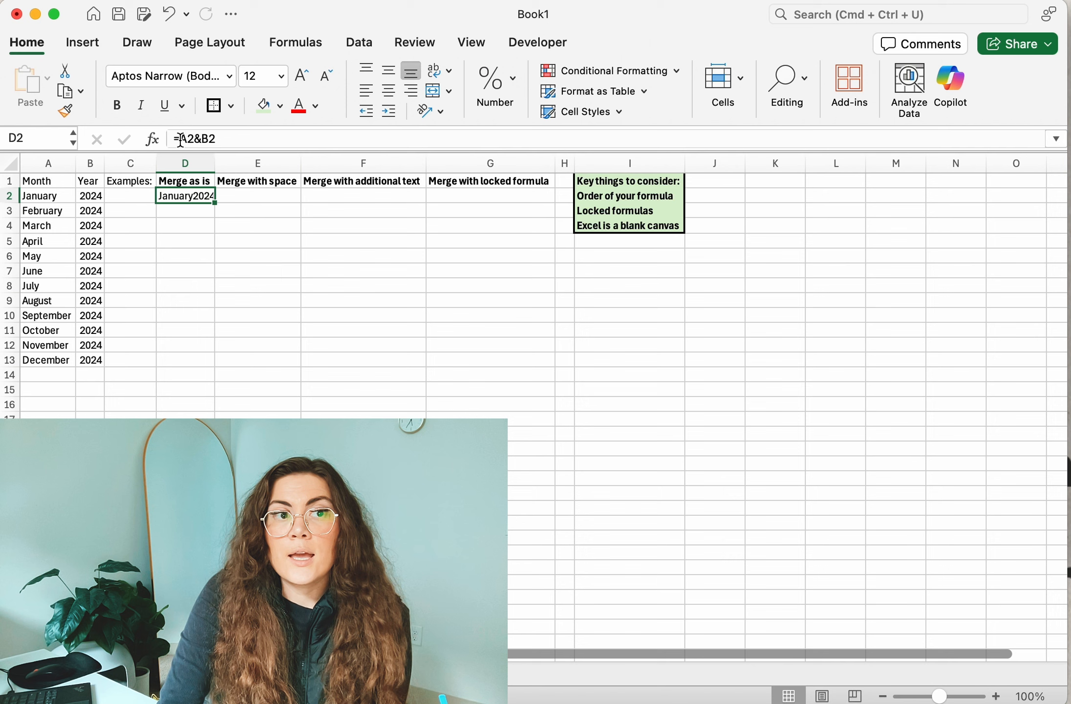
left_click(177, 140)
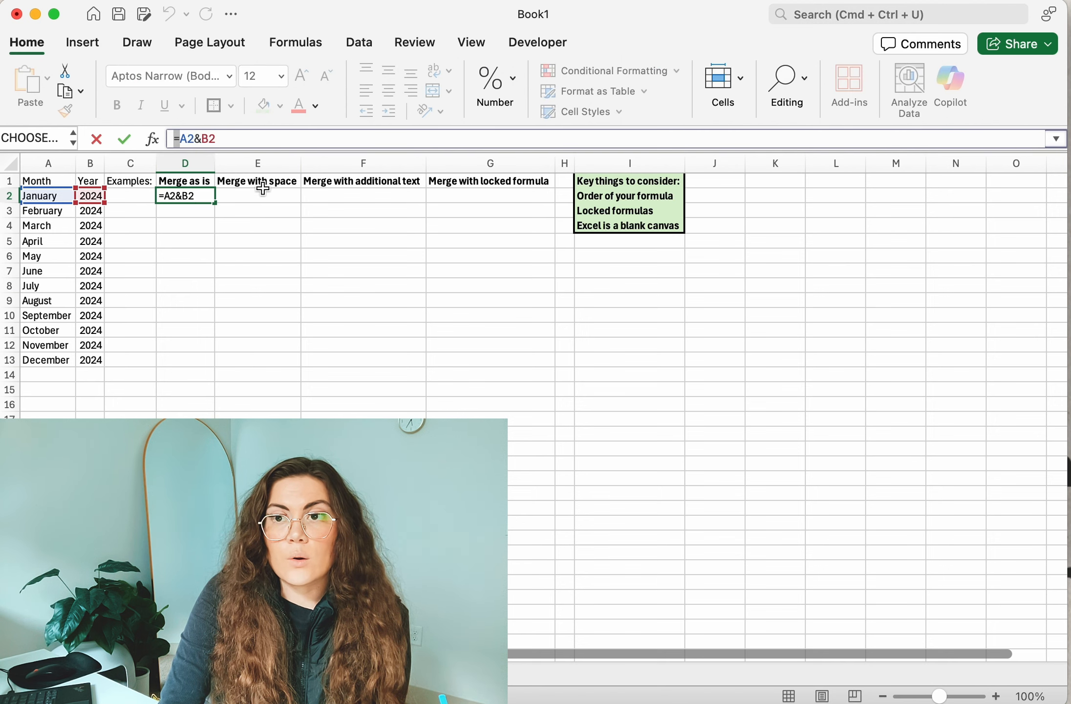
left_click(272, 142)
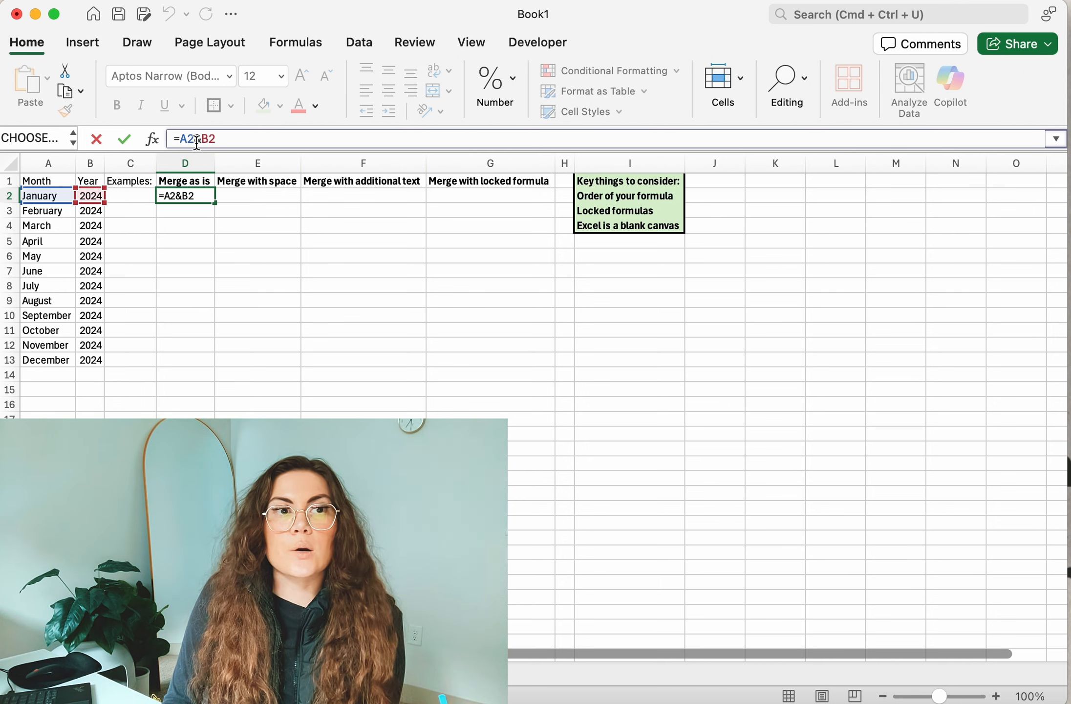
key("Return")
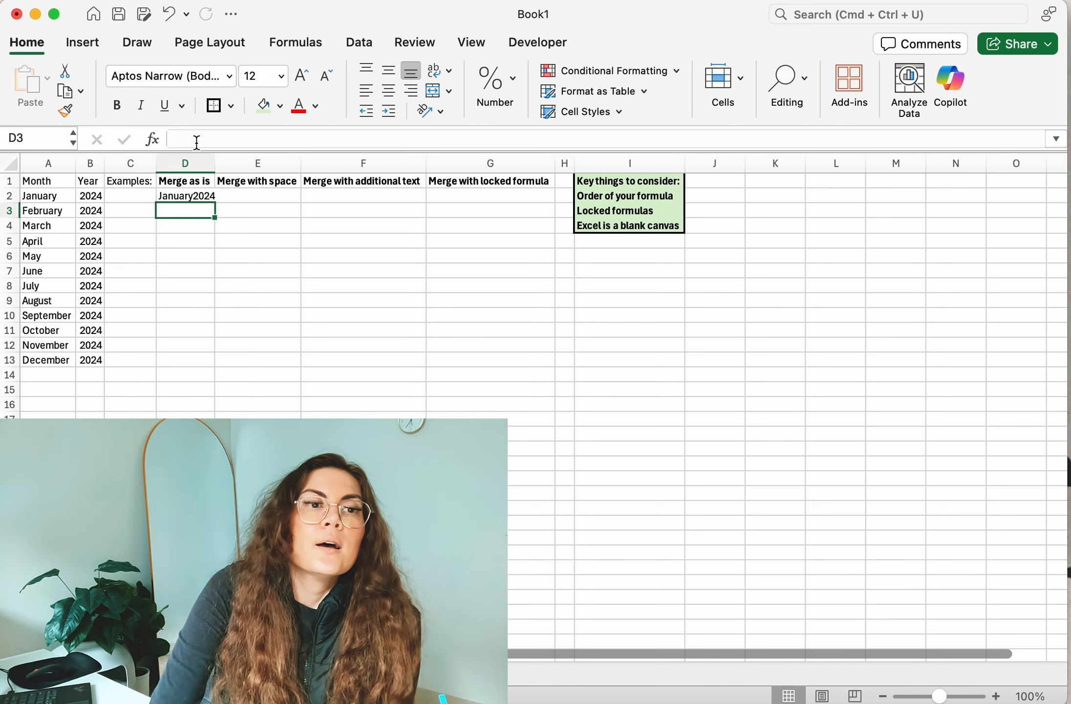
Step: Widen the "Merge as is" column slightly to fit the merged January value
left_click(187, 162)
left_click_drag(216, 160, 221, 160)
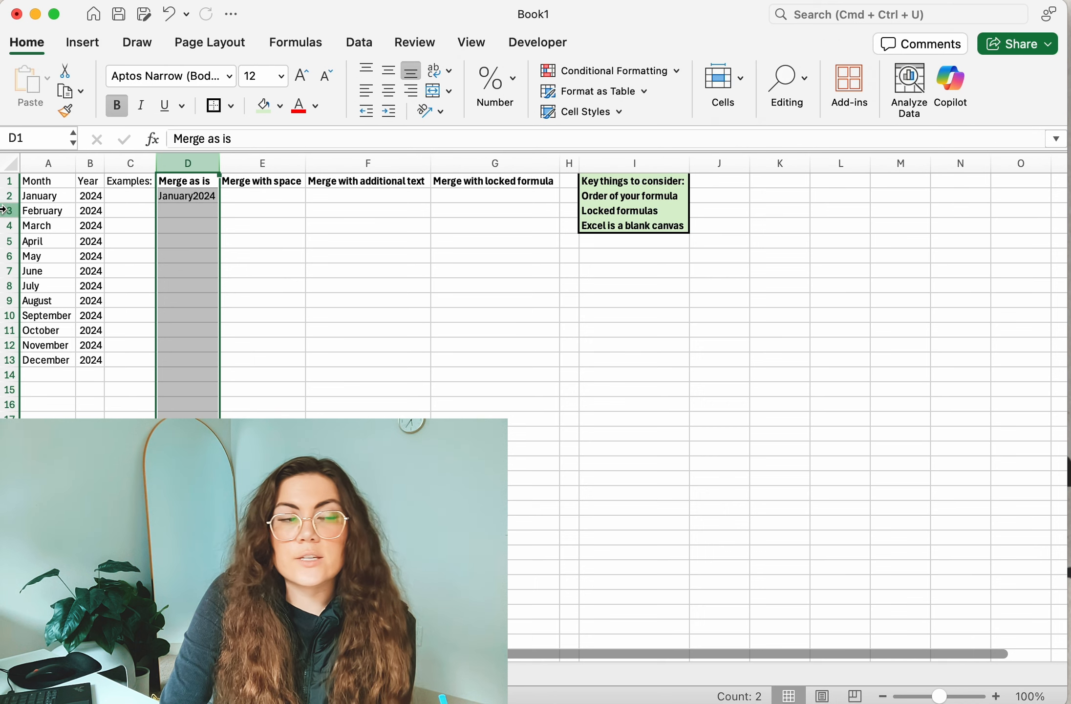
left_click(44, 196)
left_click(54, 163)
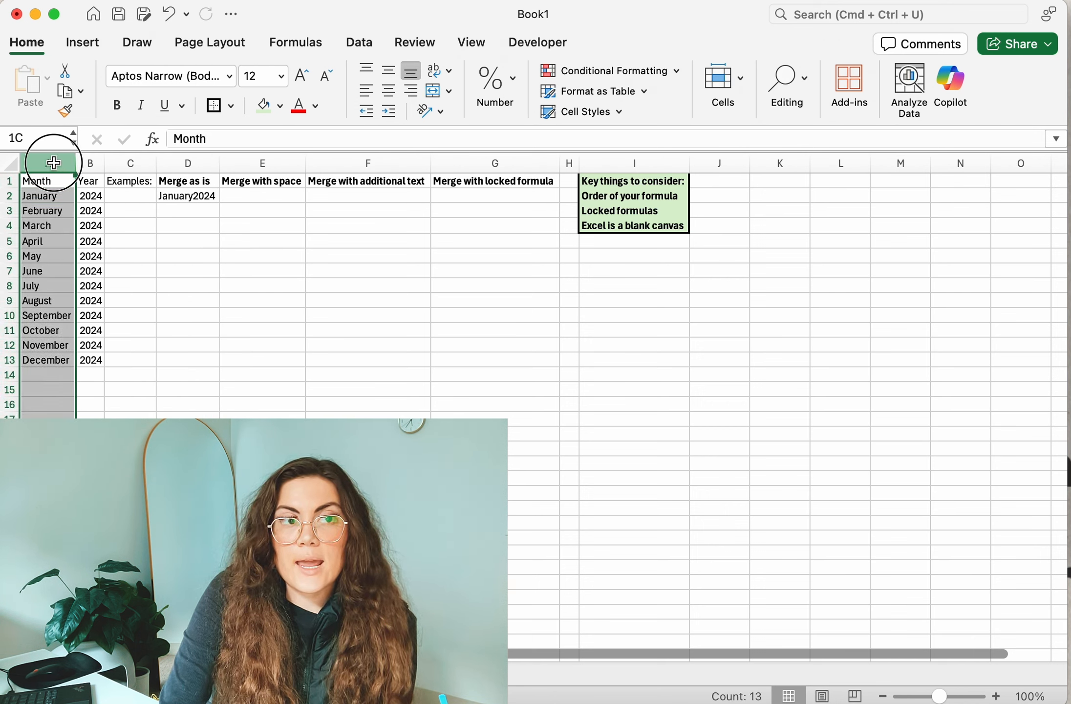
left_click_drag(54, 163, 90, 163)
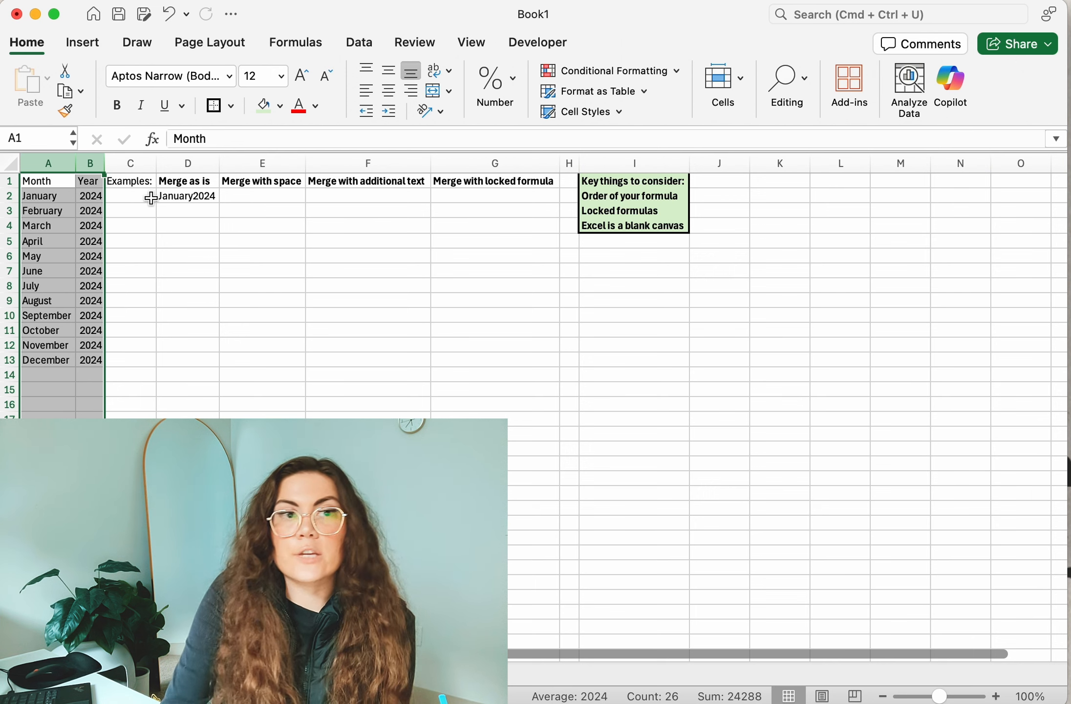
Step: Fill the D2 formula down through D13 and autofit the width of column D
left_click(186, 196)
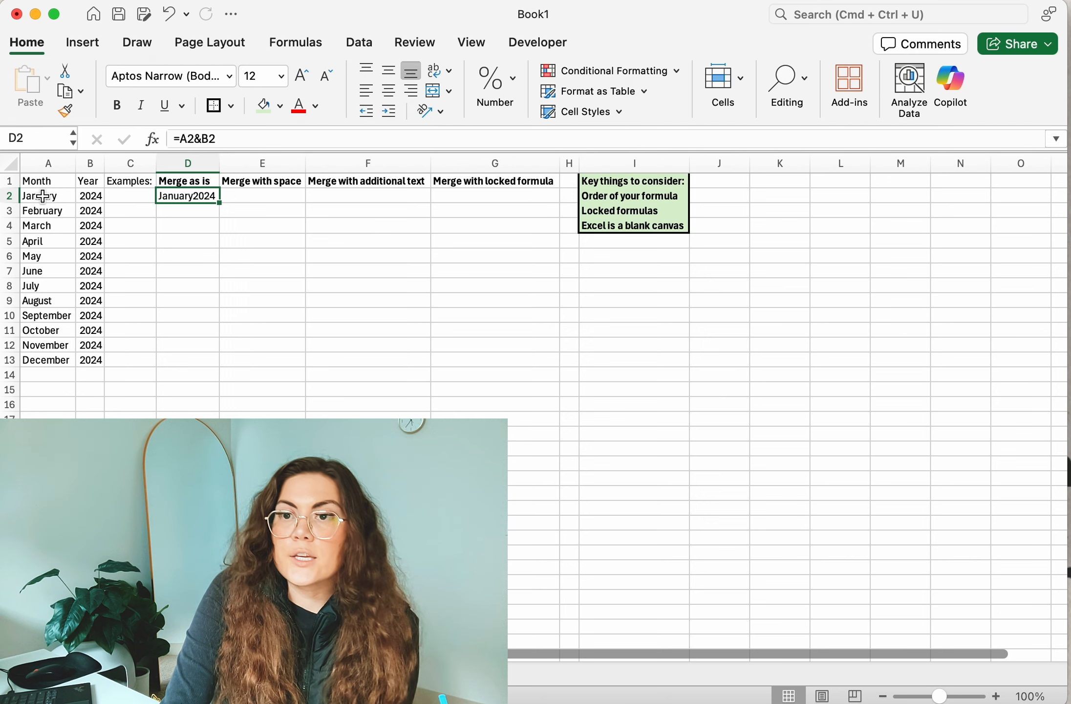
double_click(219, 203)
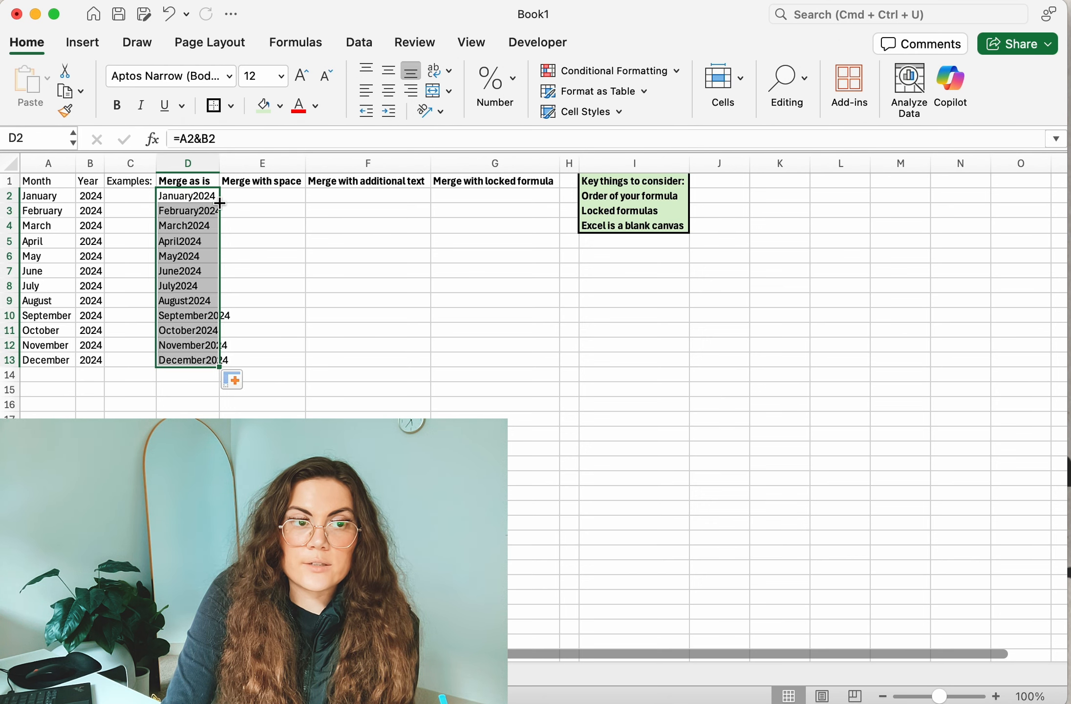
double_click(220, 162)
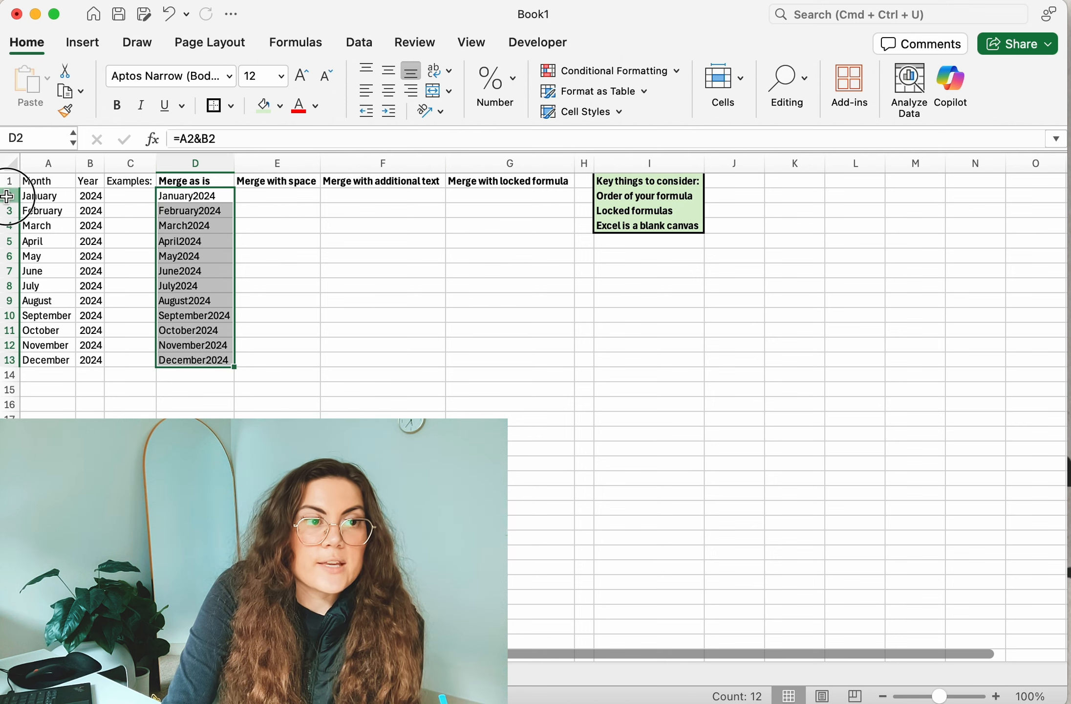
Step: Repeat filling the D2 formula down column D through the December row
left_click_drag(8, 197, 8, 361)
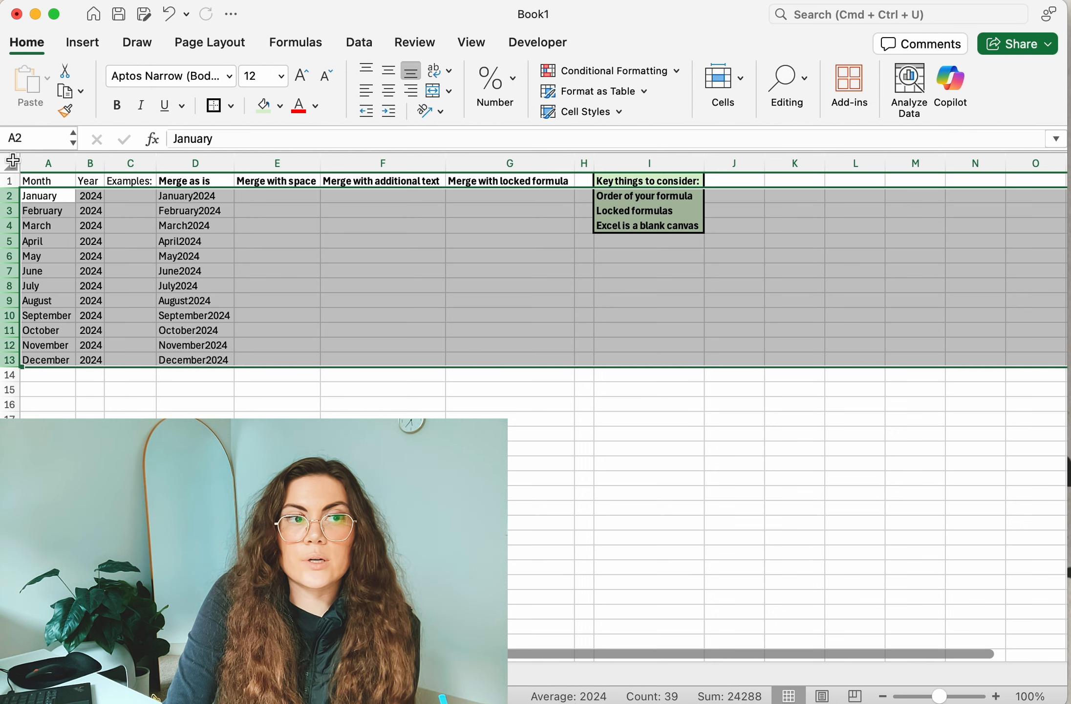
left_click(211, 223)
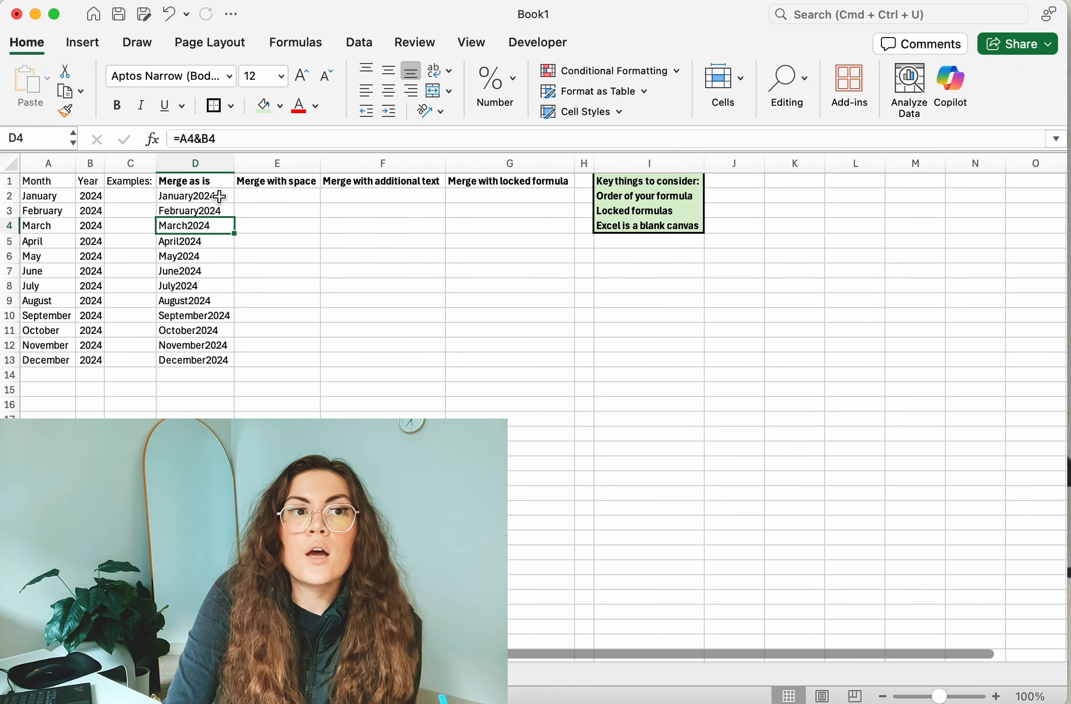
left_click(221, 196)
double_click(237, 202)
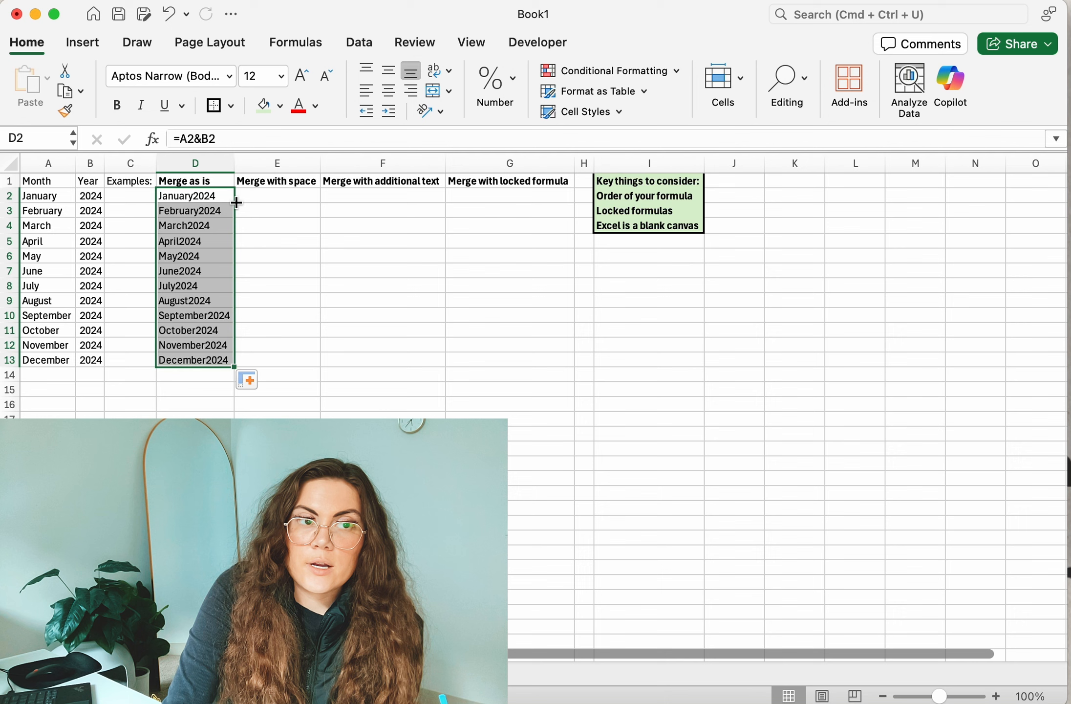
left_click(10, 360)
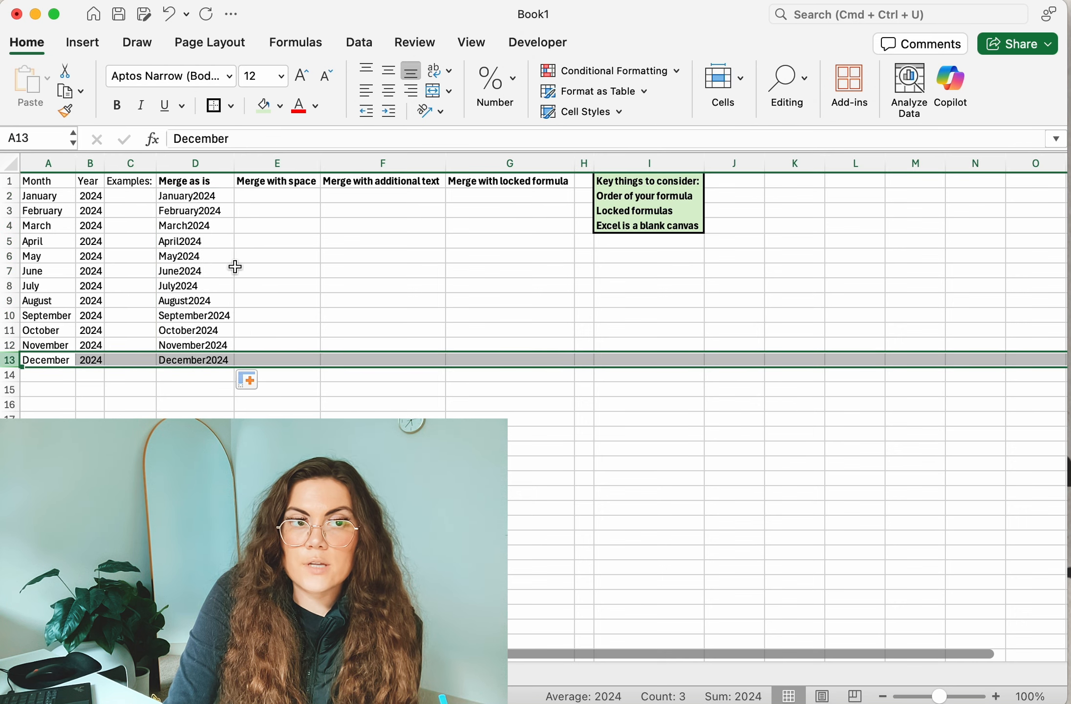
left_click(272, 196)
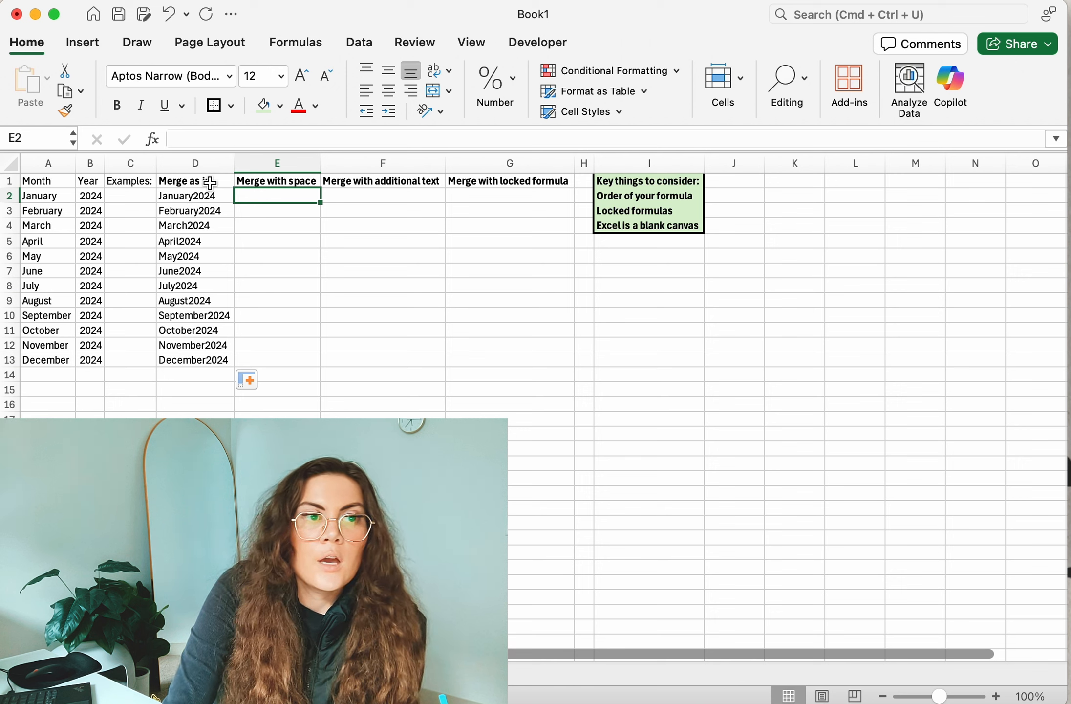
left_click(268, 155)
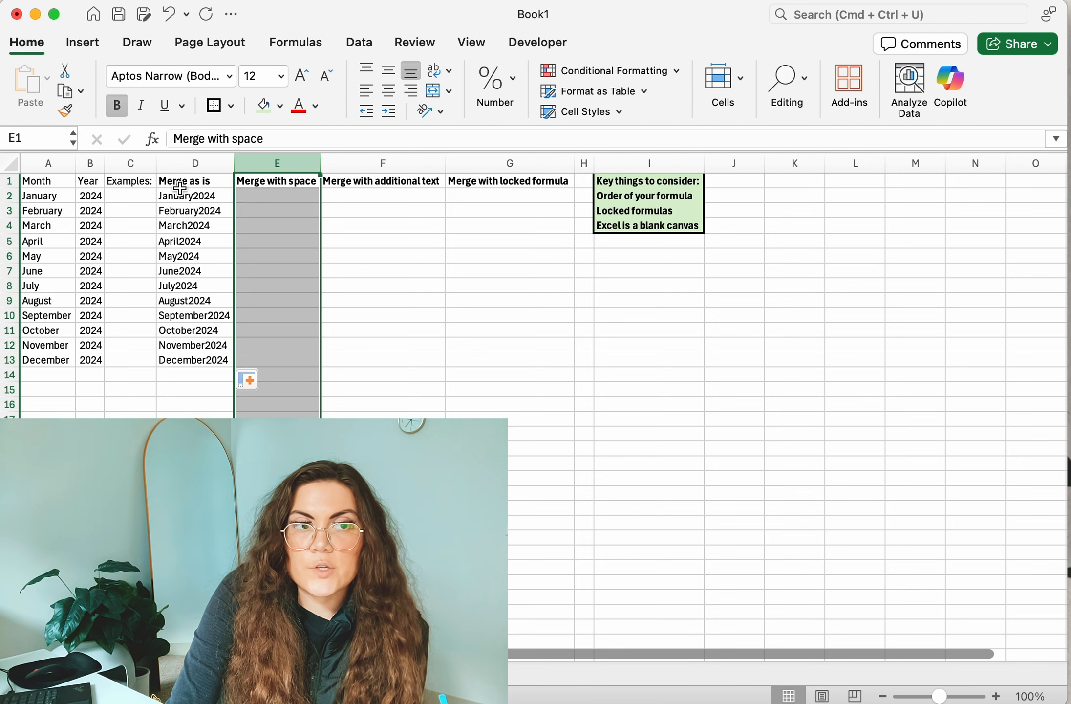
Step: Enter =A2&" "&B2 in E2 to merge the January month and year with a space between them
left_click(180, 196)
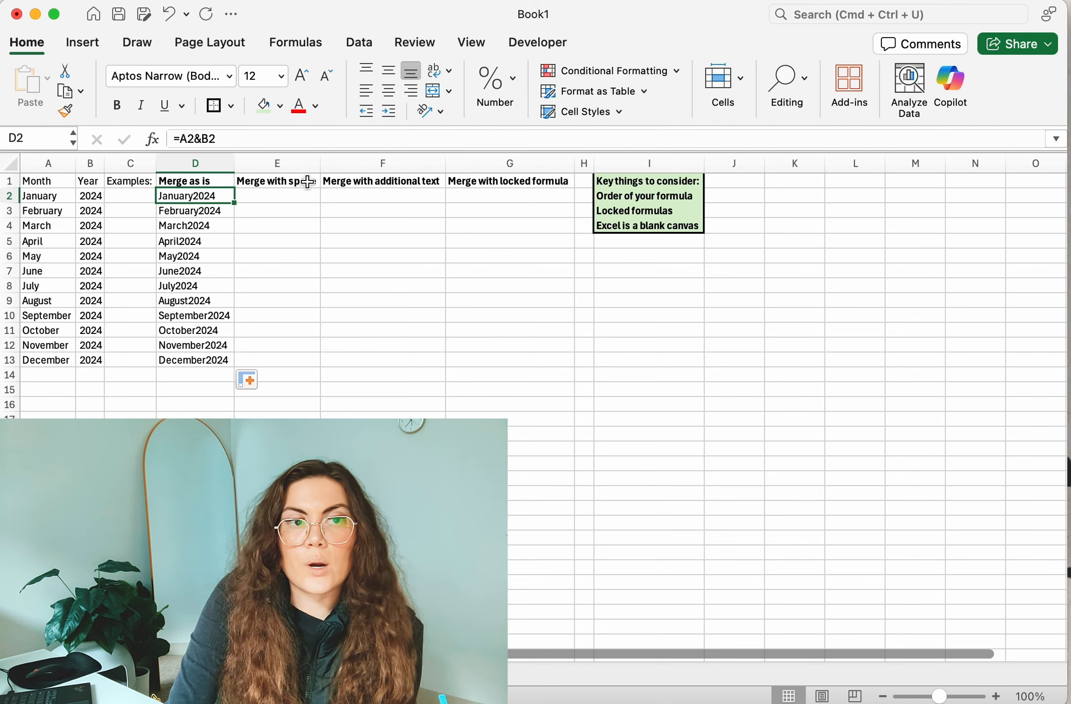
double_click(293, 195)
type("=")
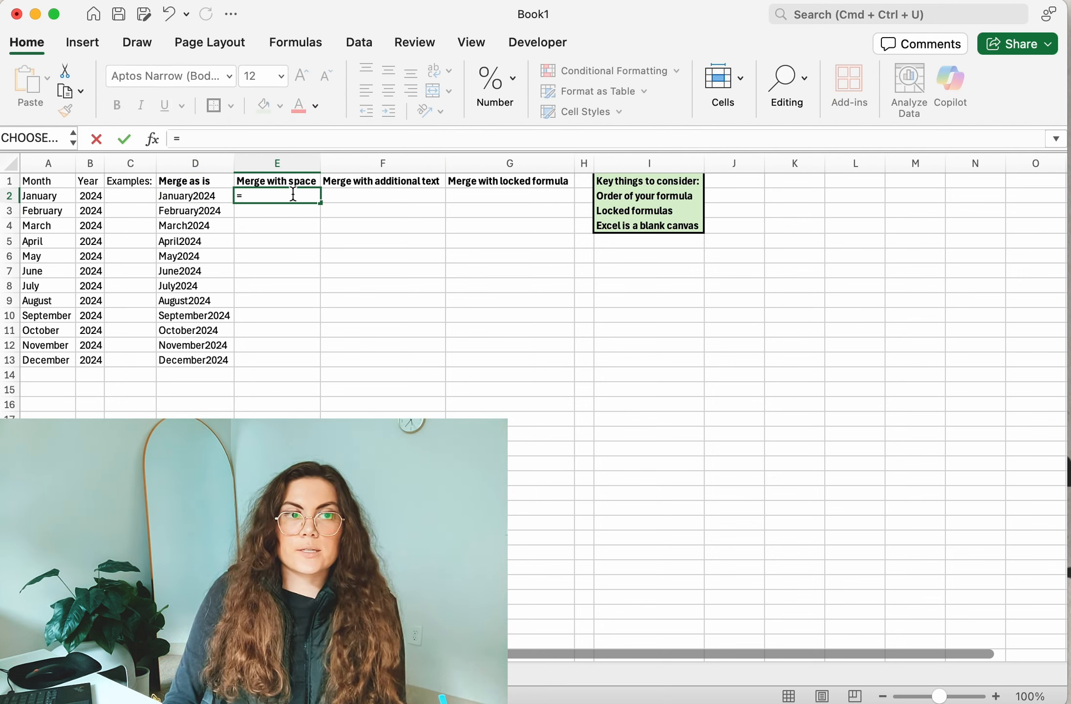
left_click(27, 196)
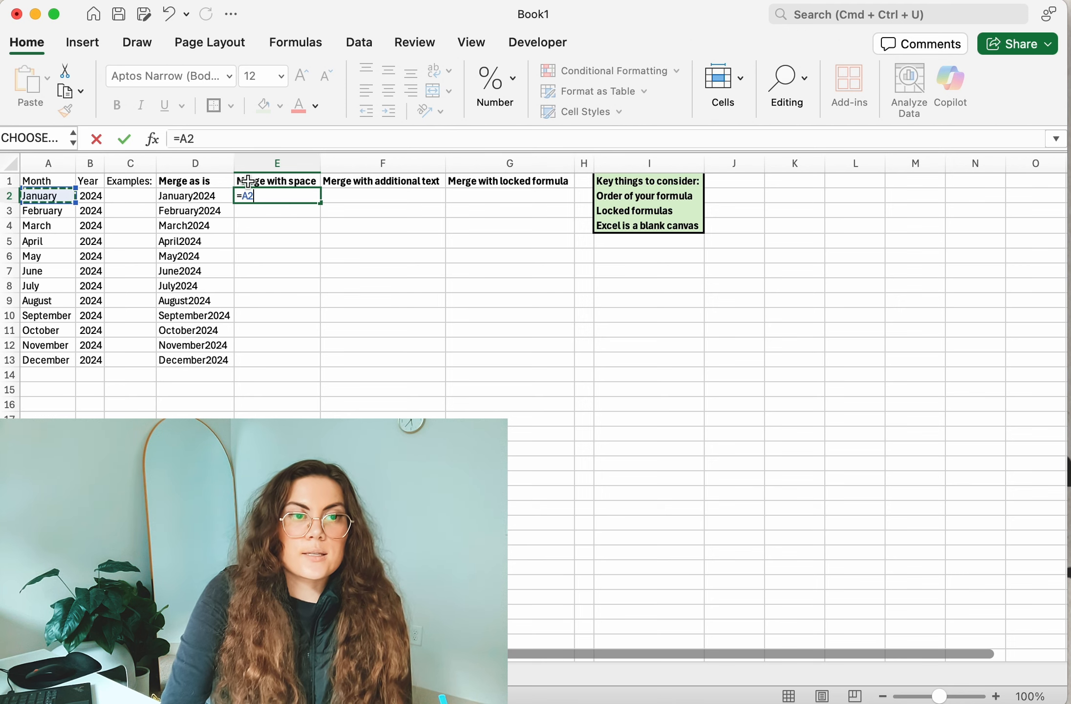
type("&")
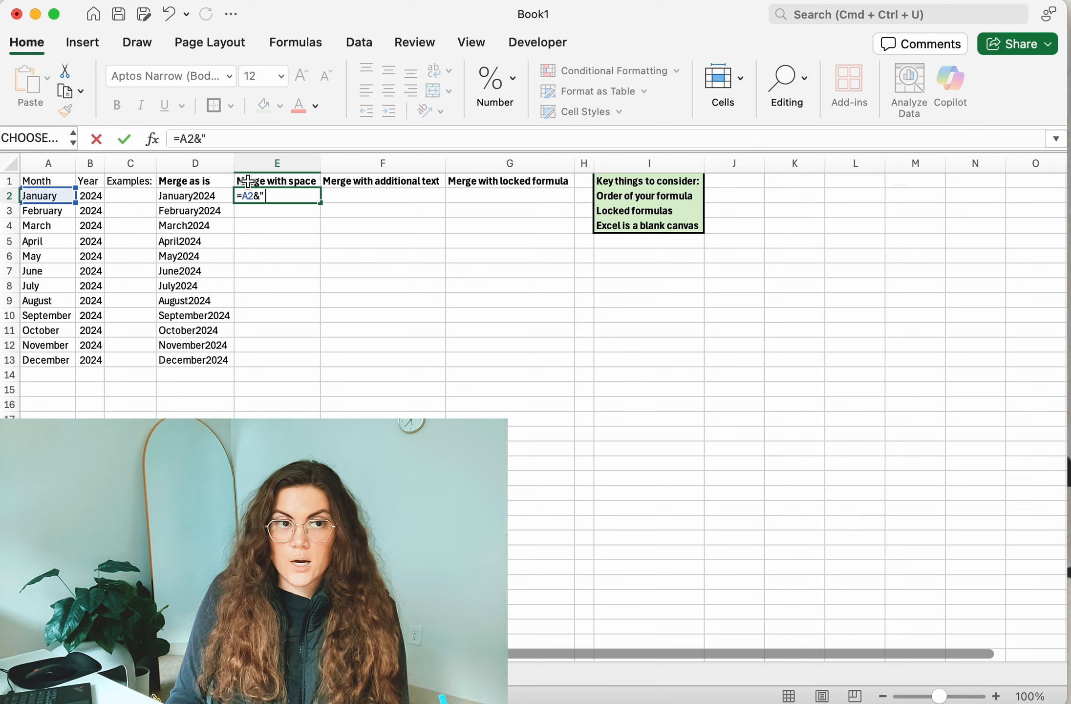
type("\"")
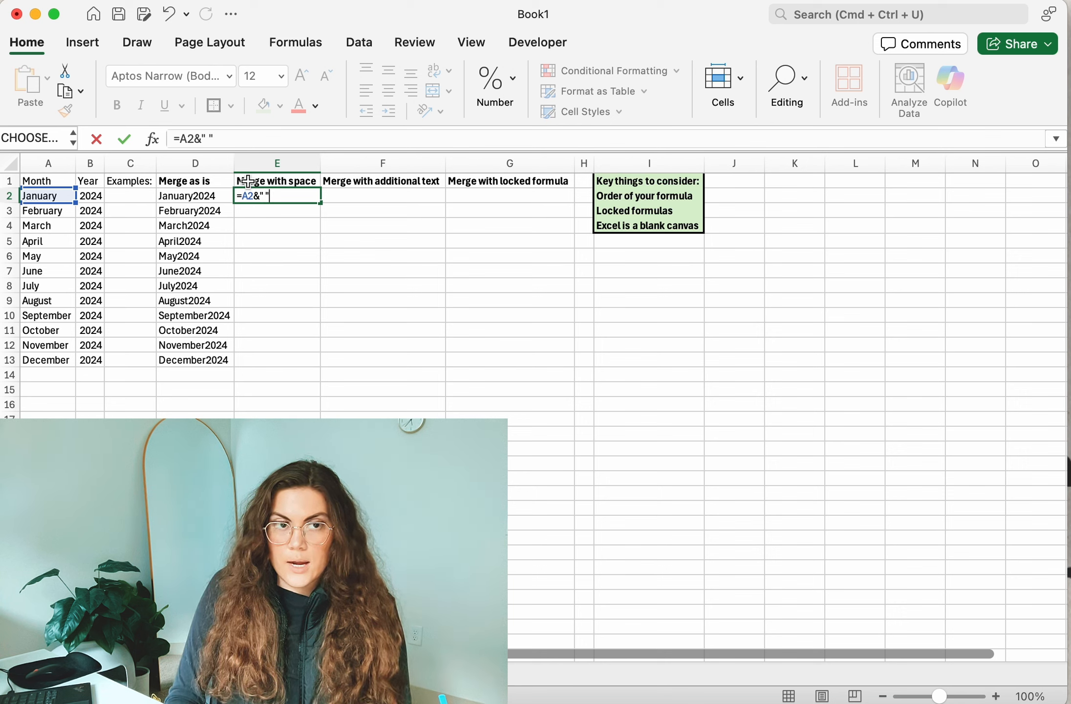
type("&")
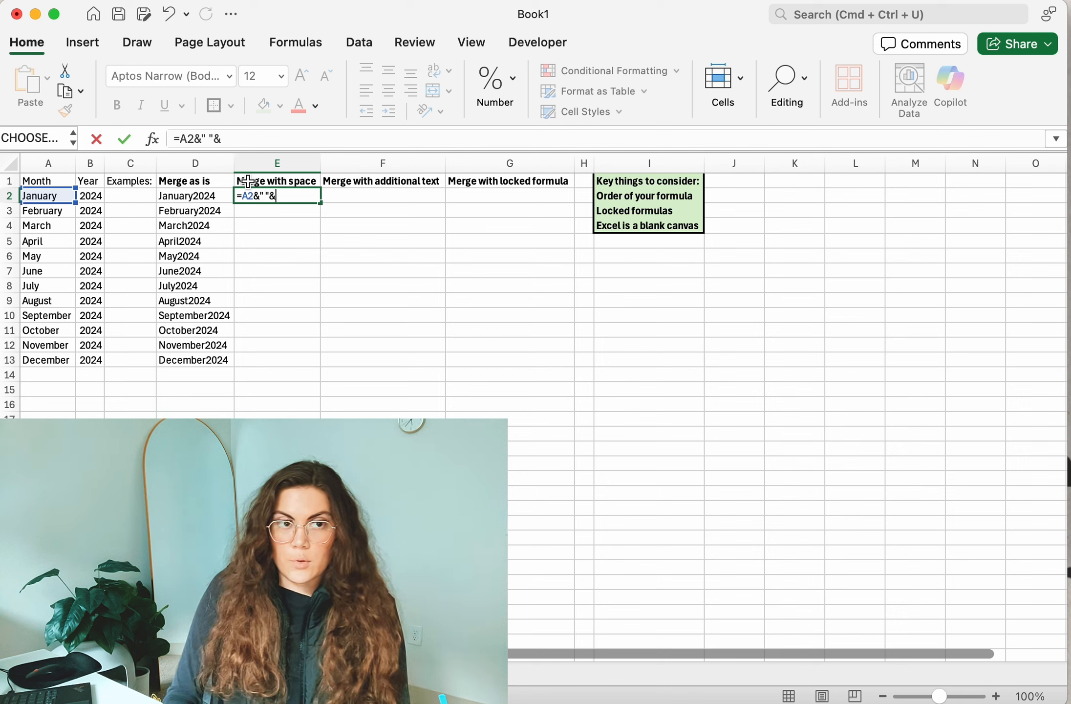
left_click(88, 192)
key("Return")
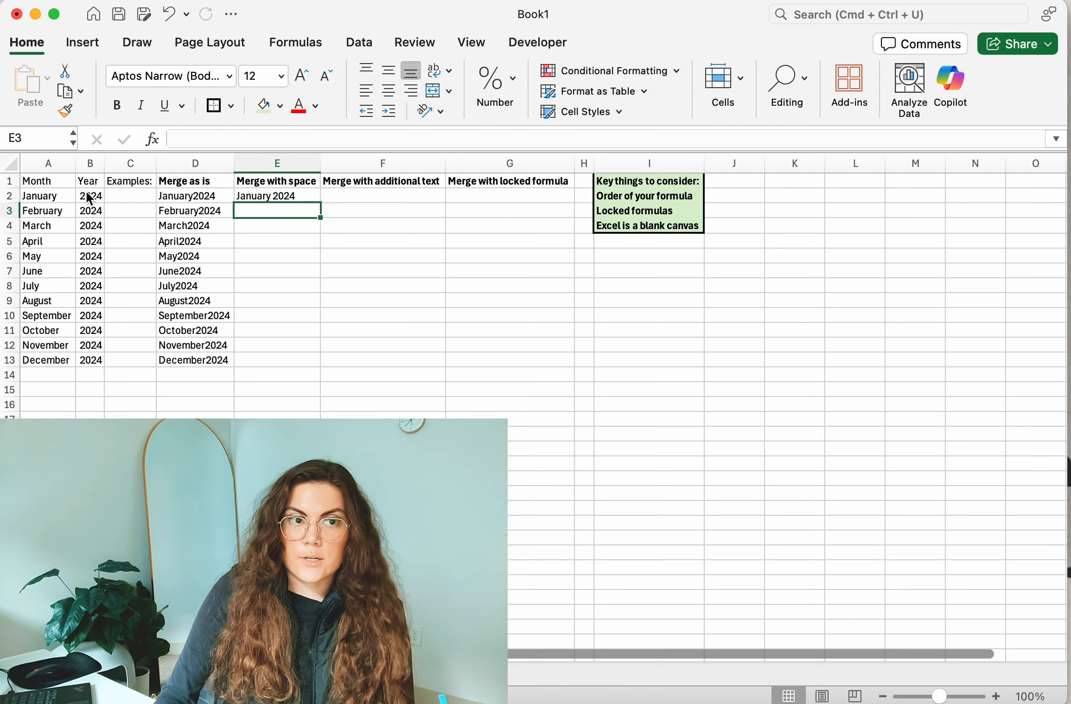
Step: Review the quoted space in the E2 formula, and fill the formula down column E through row 13
double_click(247, 196)
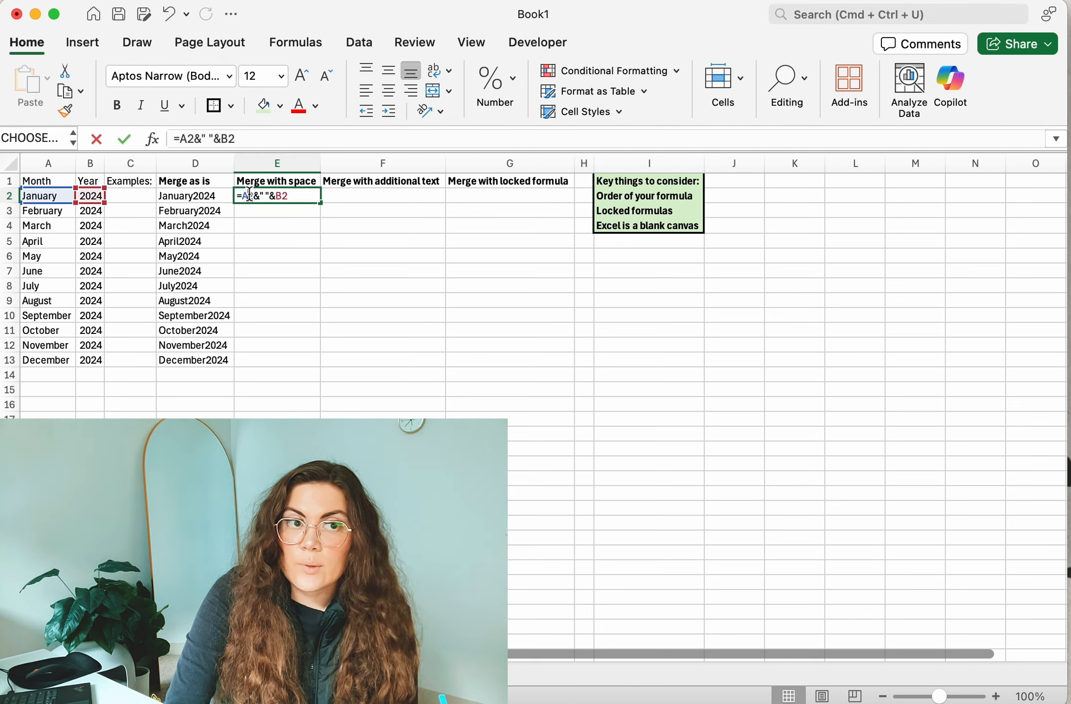
left_click_drag(271, 195, 260, 197)
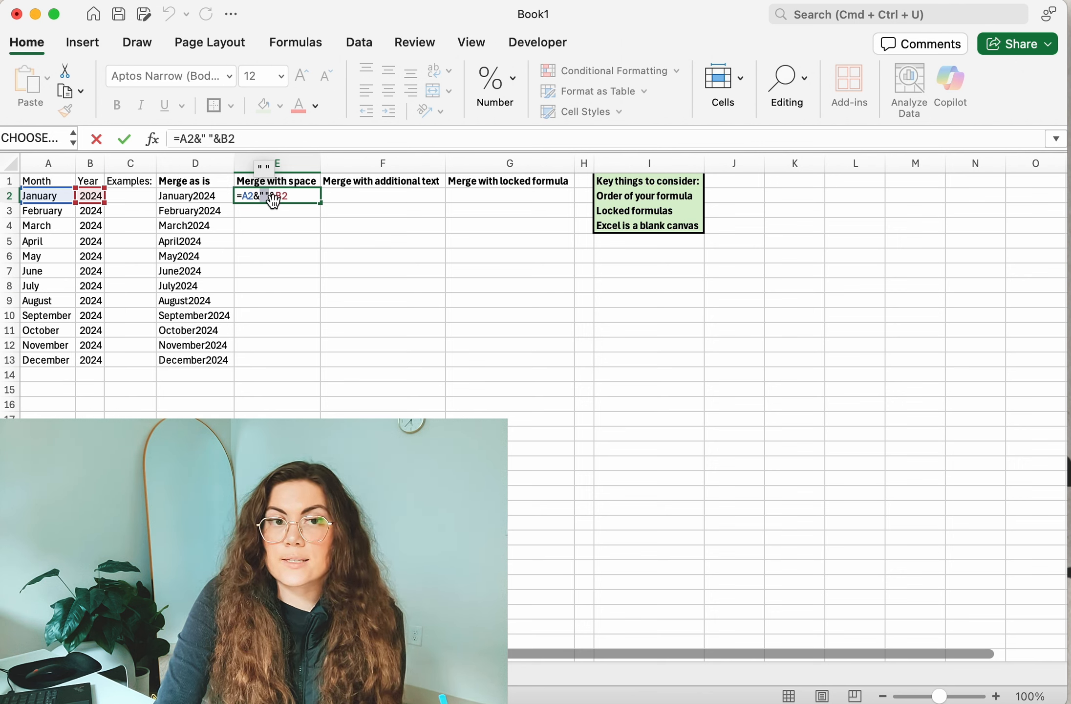
key("Return")
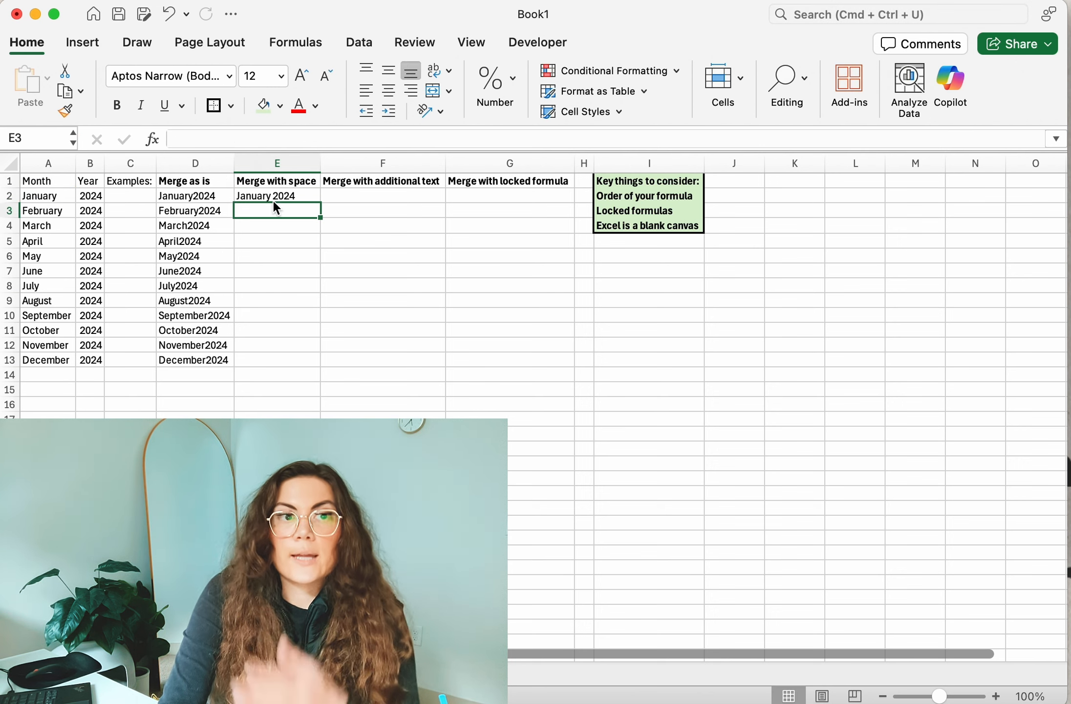
left_click(303, 195)
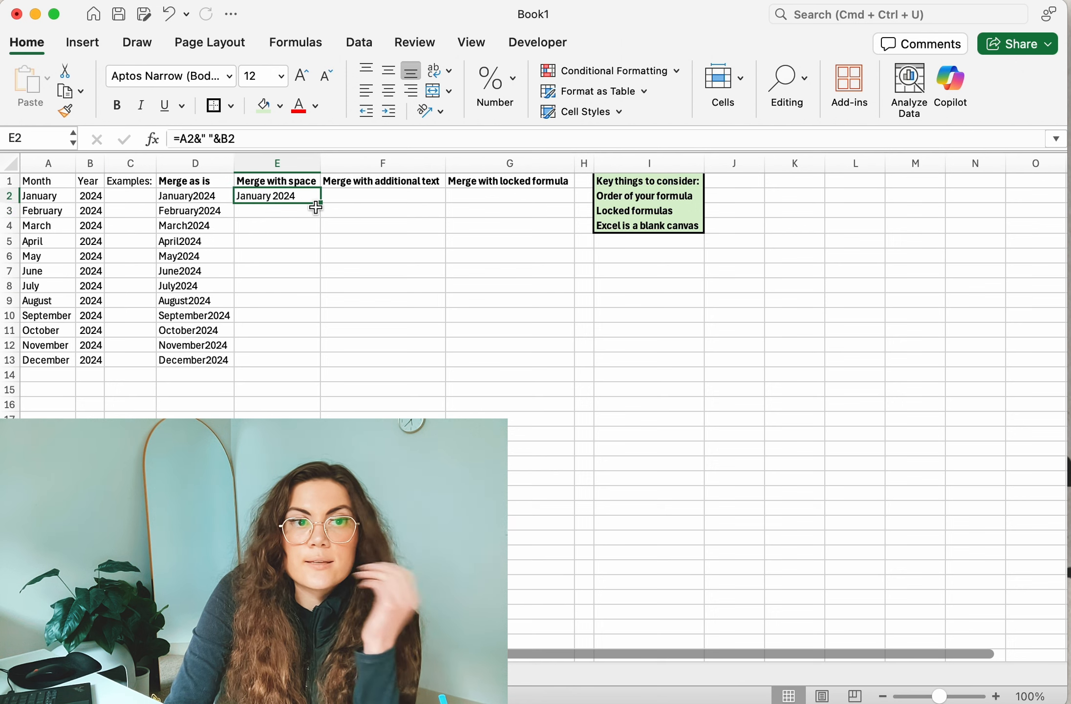
double_click(320, 203)
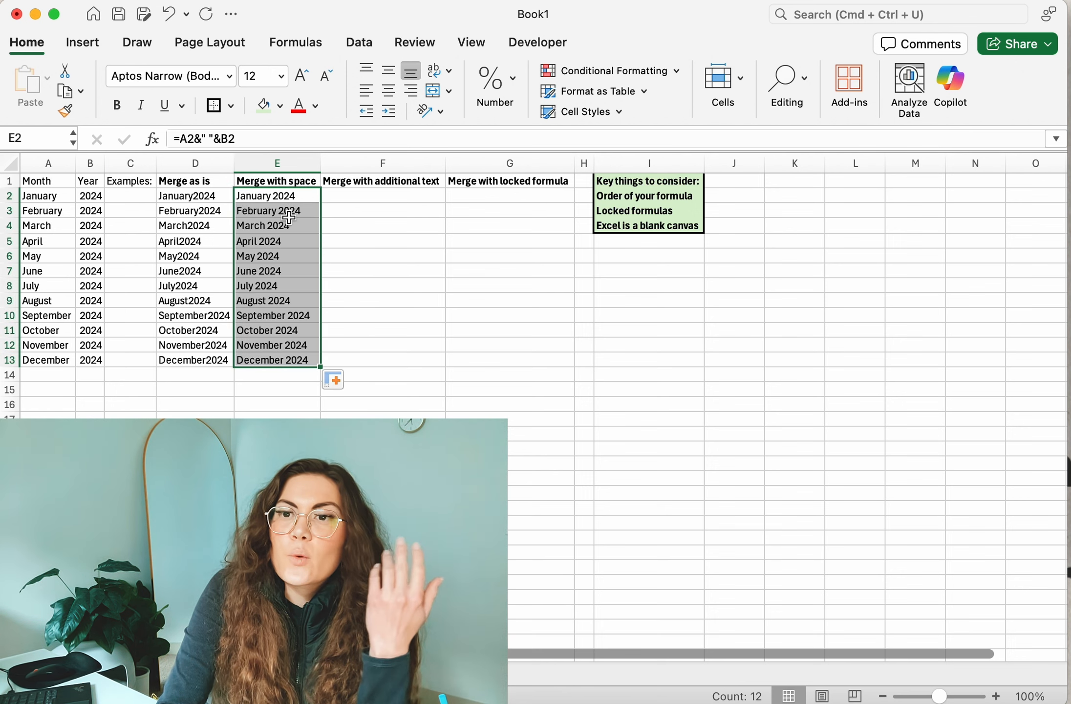
Step: Add a trailing space after January in A2, and check the formula in E2
double_click(49, 194)
left_click(64, 193)
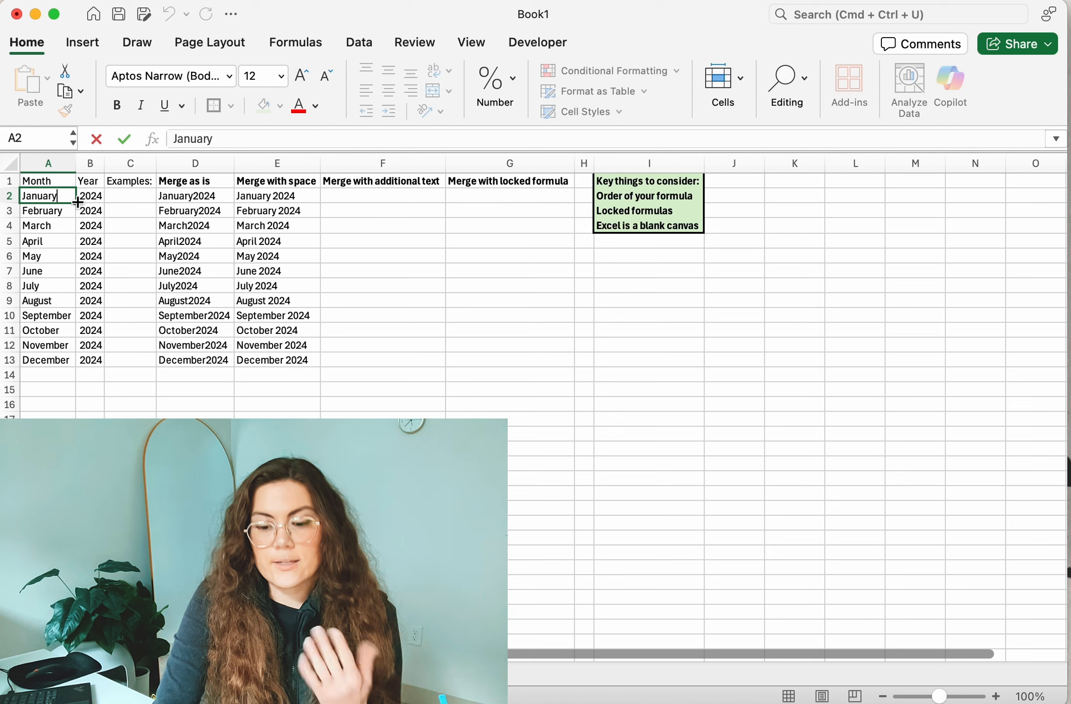
left_click(294, 196)
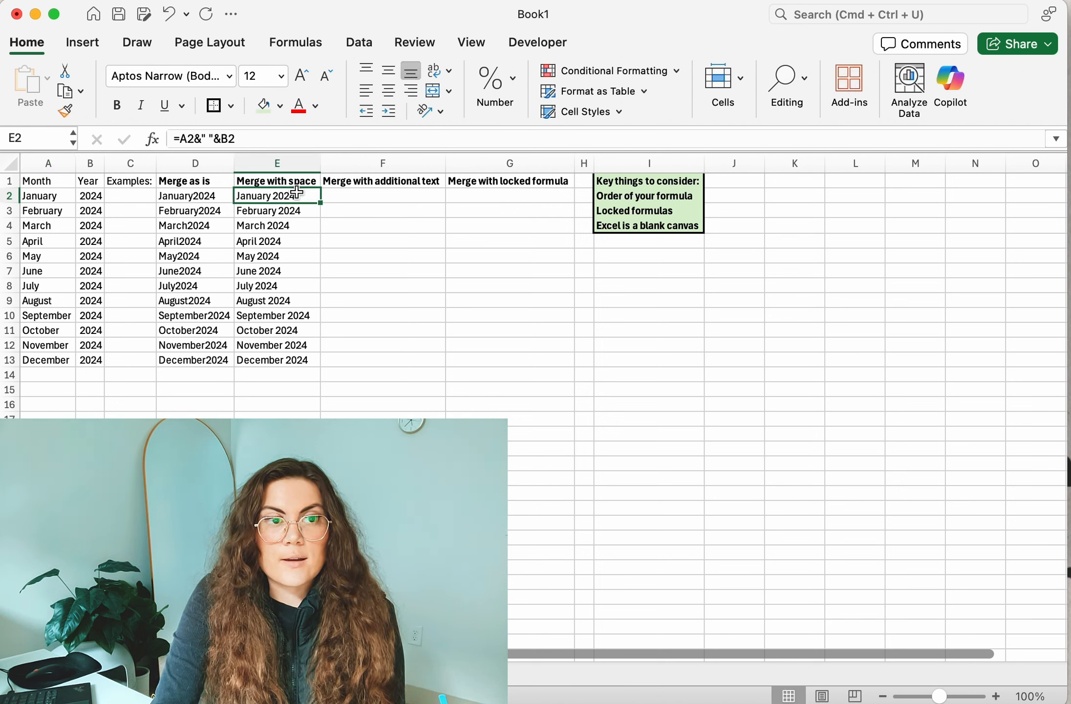
double_click(73, 195)
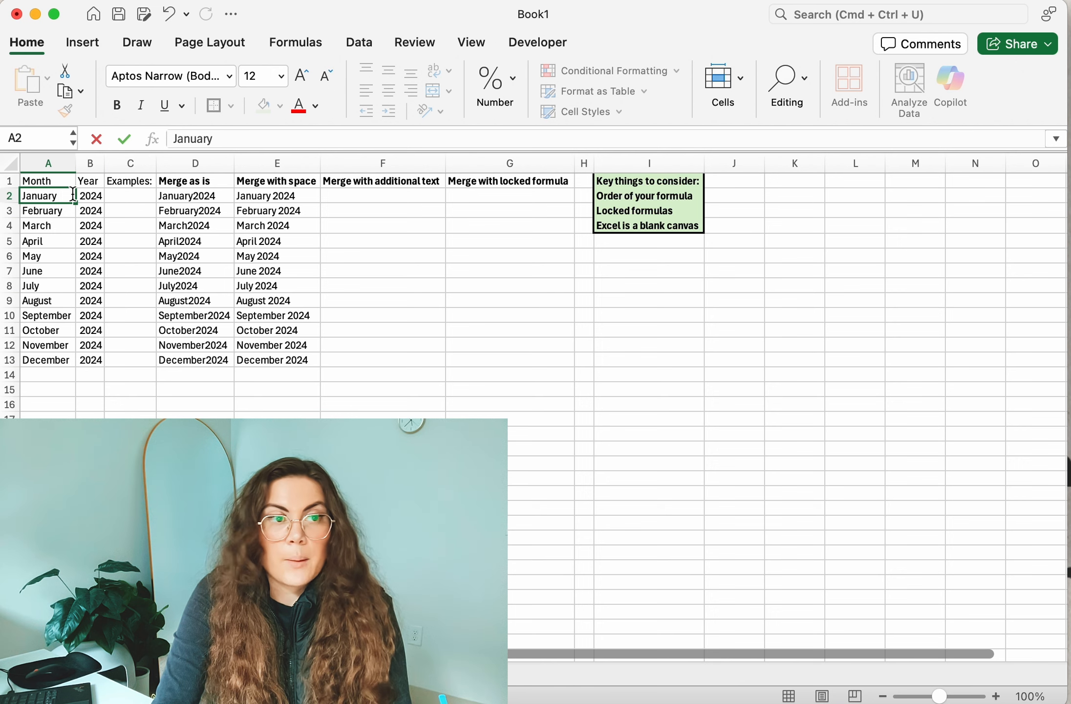
key("Return")
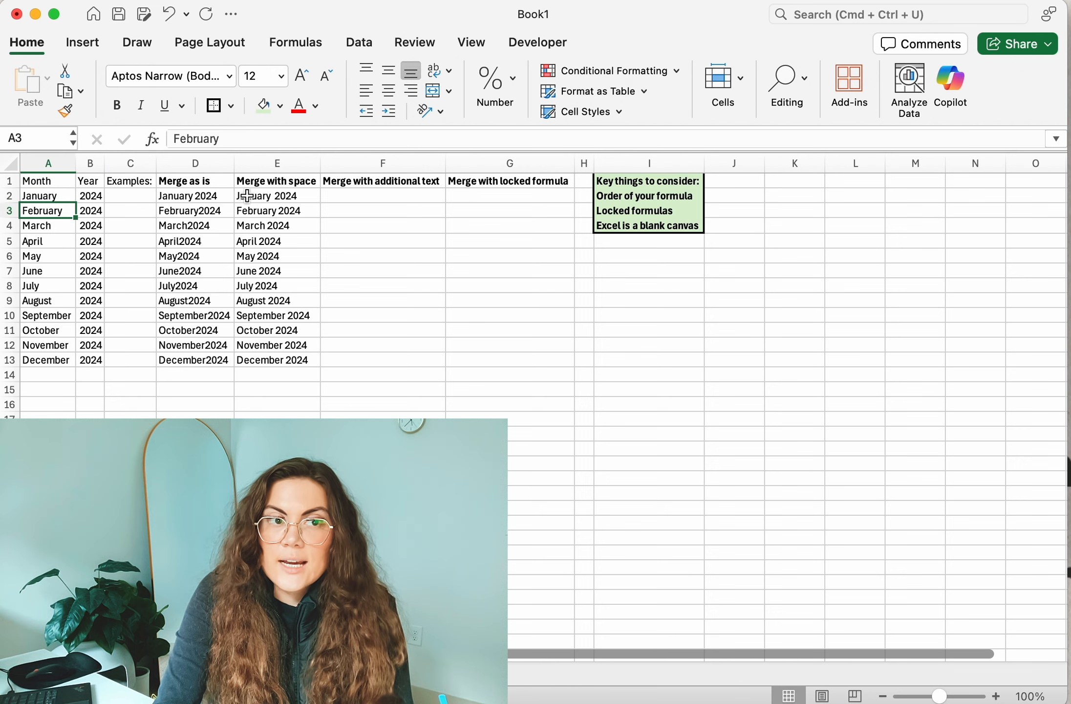
double_click(274, 198)
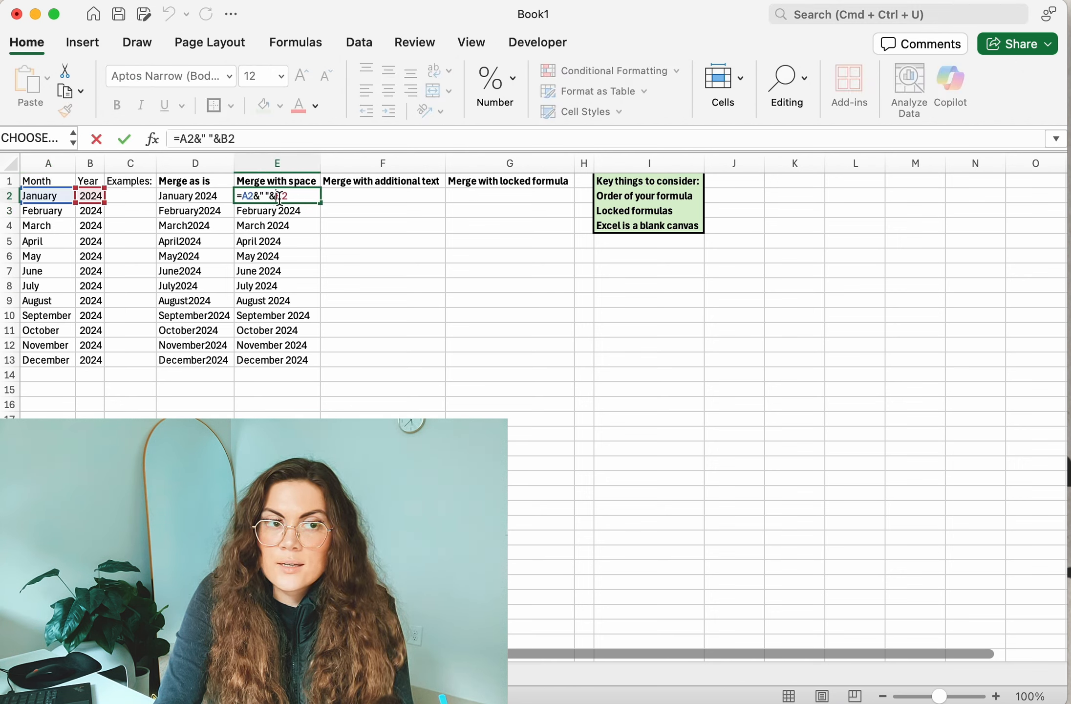
key("Return")
Step: Remove the trailing space after January in A2
double_click(59, 196)
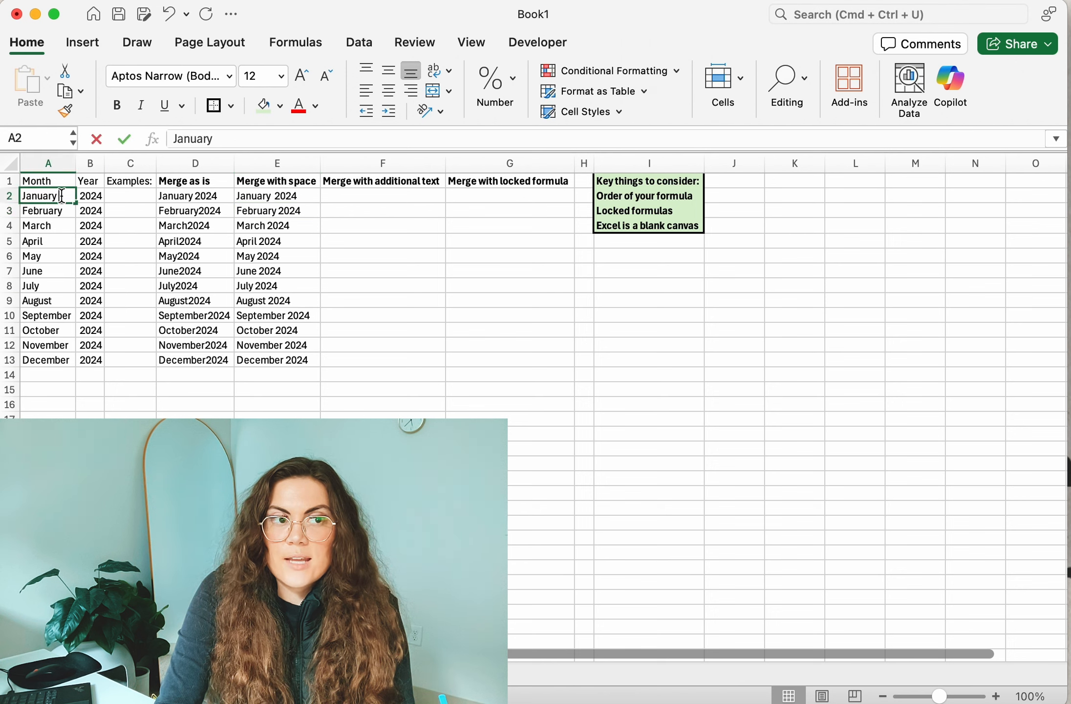
key("BackSpace")
key("Return")
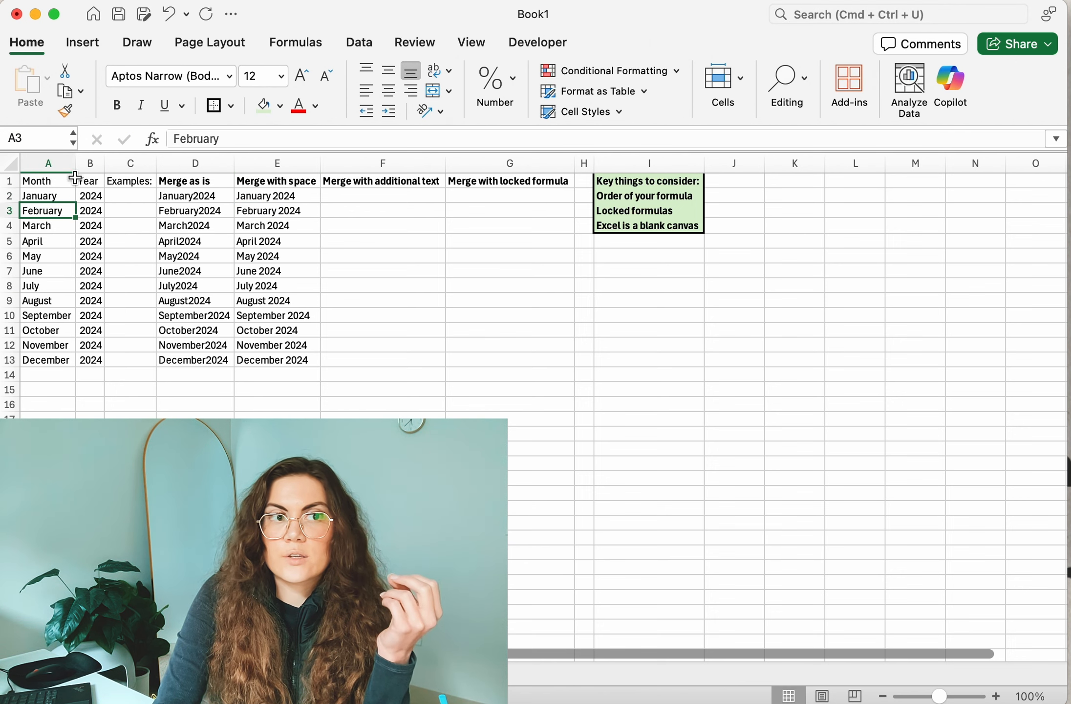
Step: Clear the February to December entries from A3 through A13
left_click(63, 163)
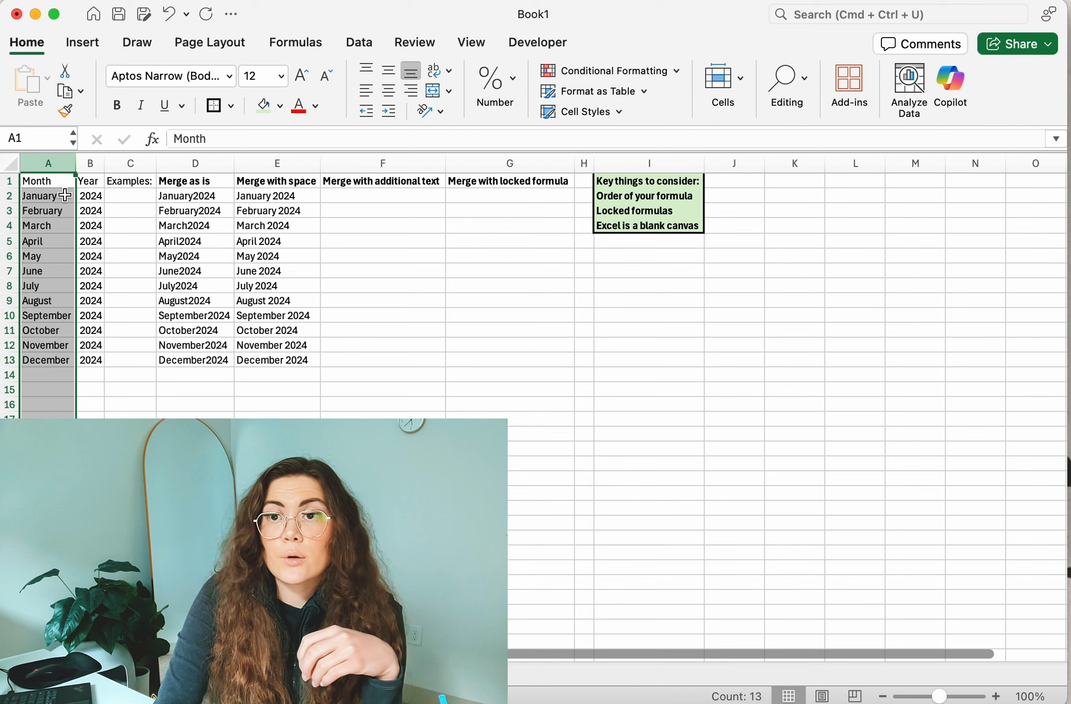
left_click_drag(48, 162, 90, 165)
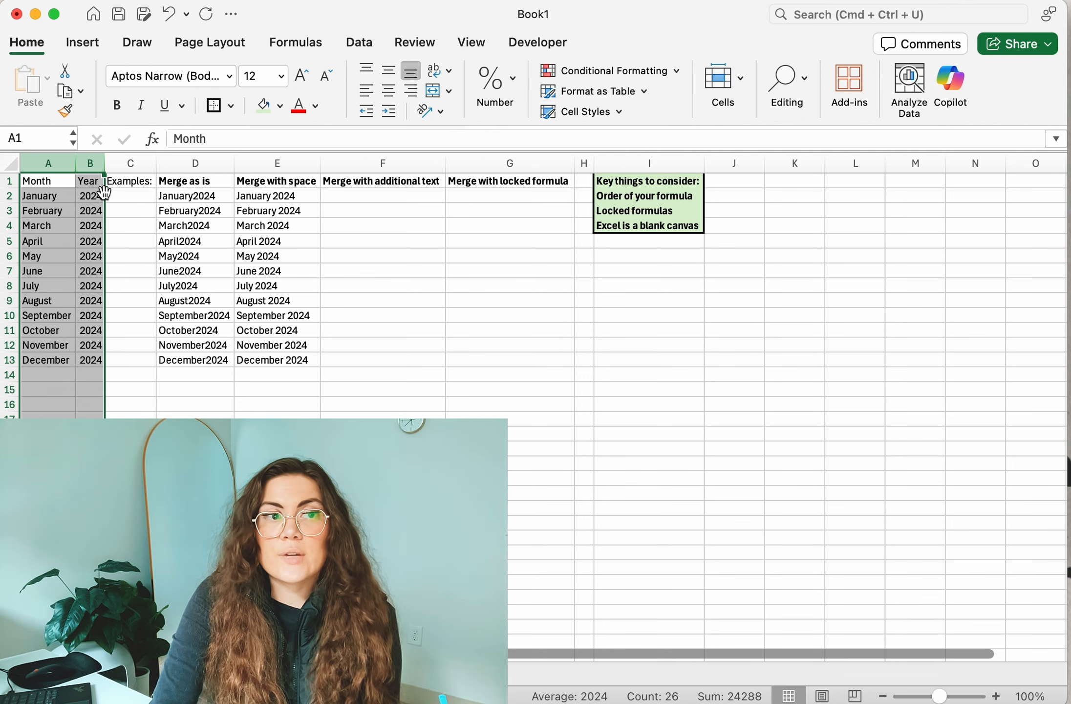
double_click(66, 195)
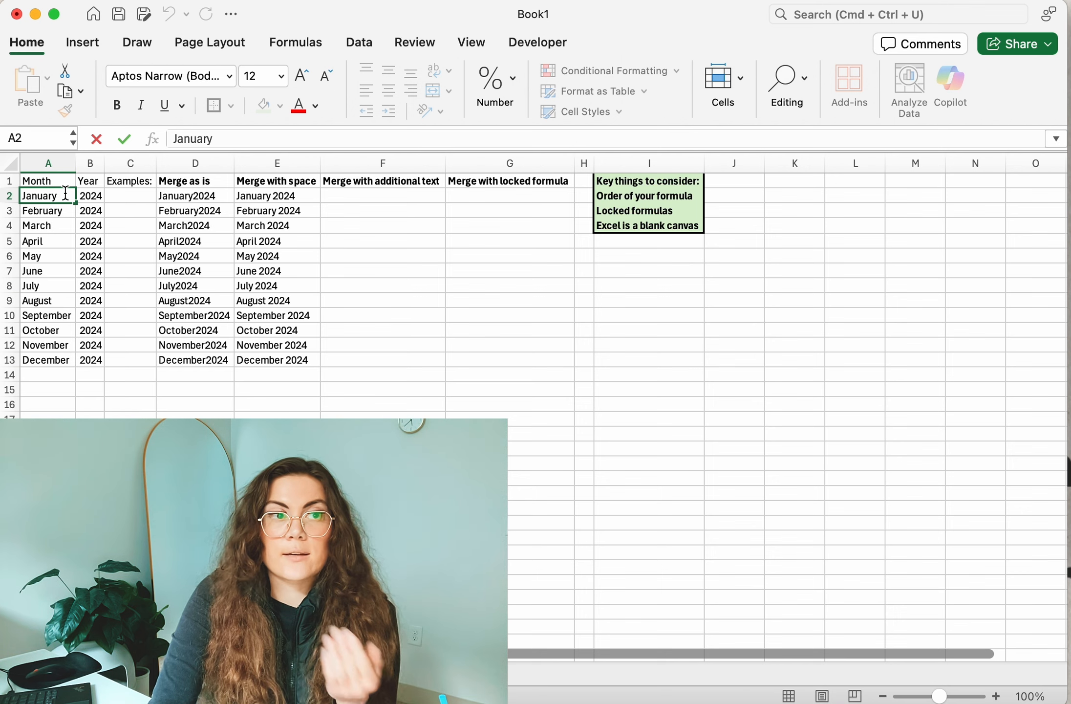
left_click_drag(57, 210, 54, 359)
key("Delete")
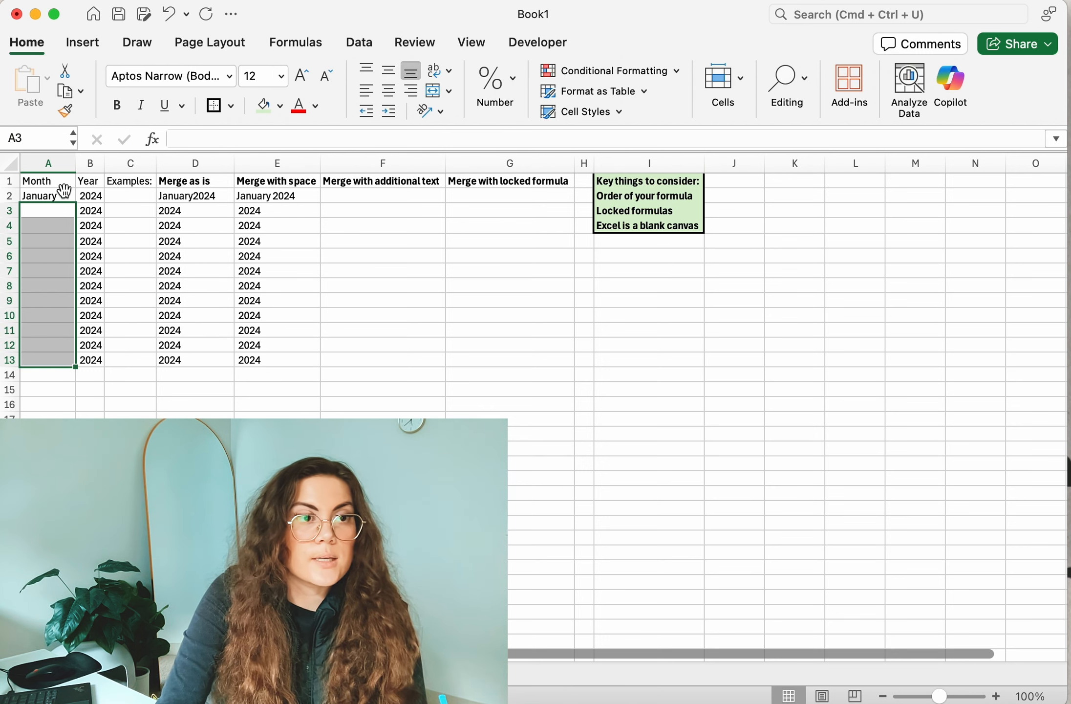
Step: Add a trailing space after January in A2, autofill the months down through A13, and check the February cell
double_click(59, 196)
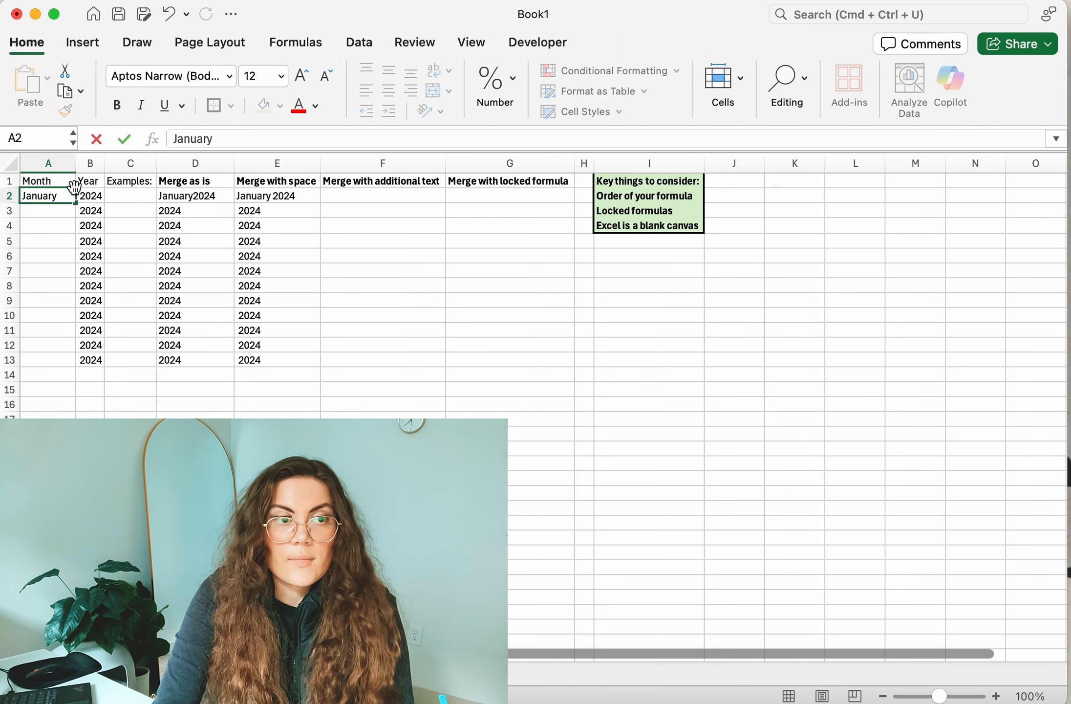
key("Return")
left_click(61, 196)
double_click(76, 203)
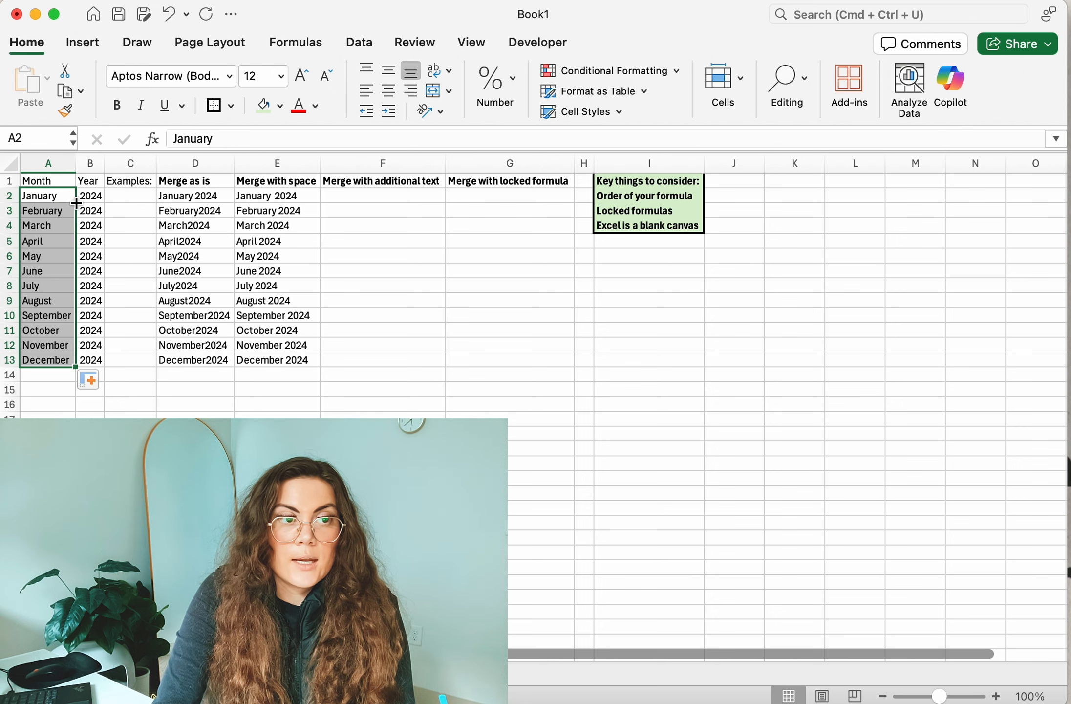
double_click(72, 210)
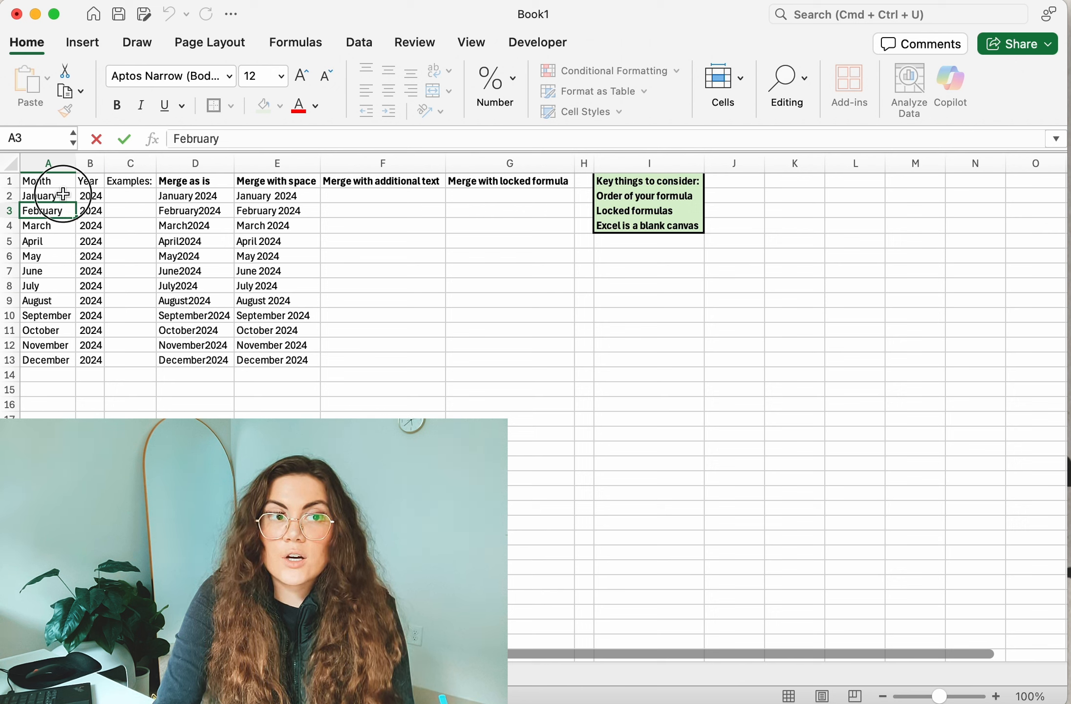
Step: Delete the extra space after January in A2 again
double_click(64, 195)
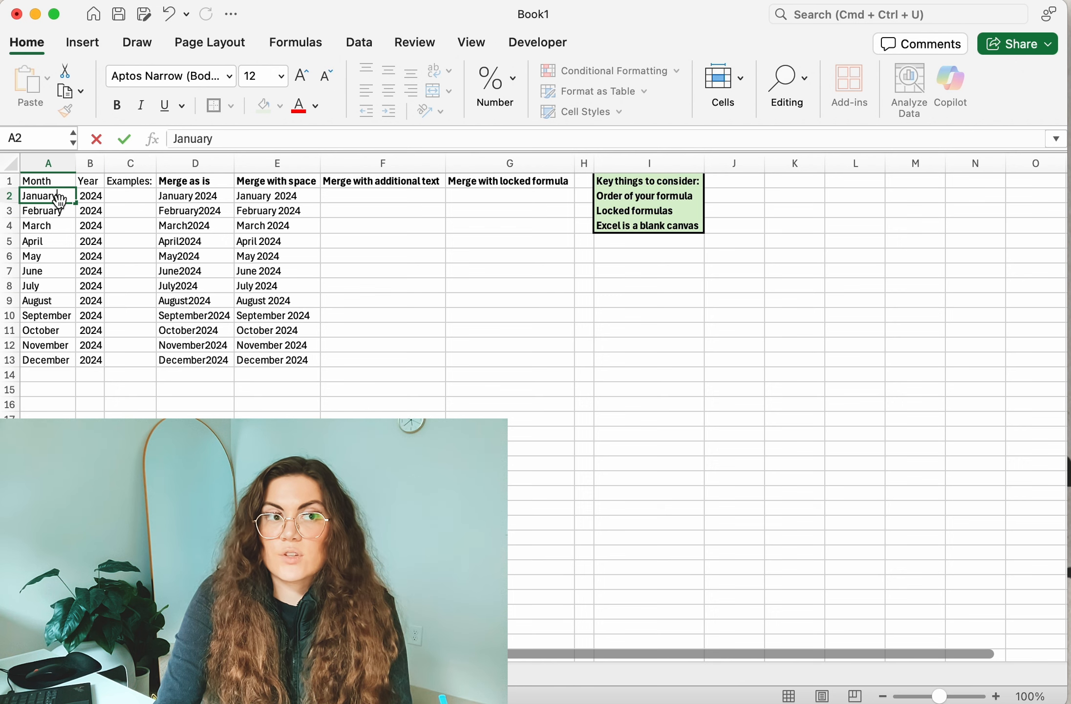
key("BackSpace")
key("Return")
left_click(59, 198)
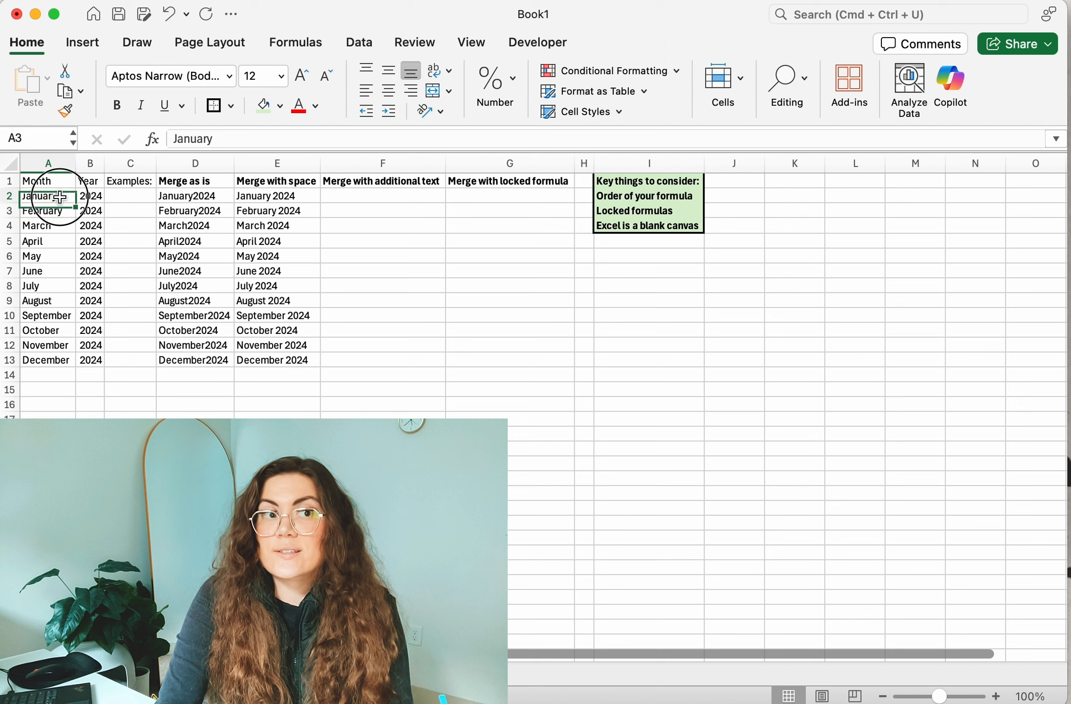
left_click_drag(60, 197, 61, 355)
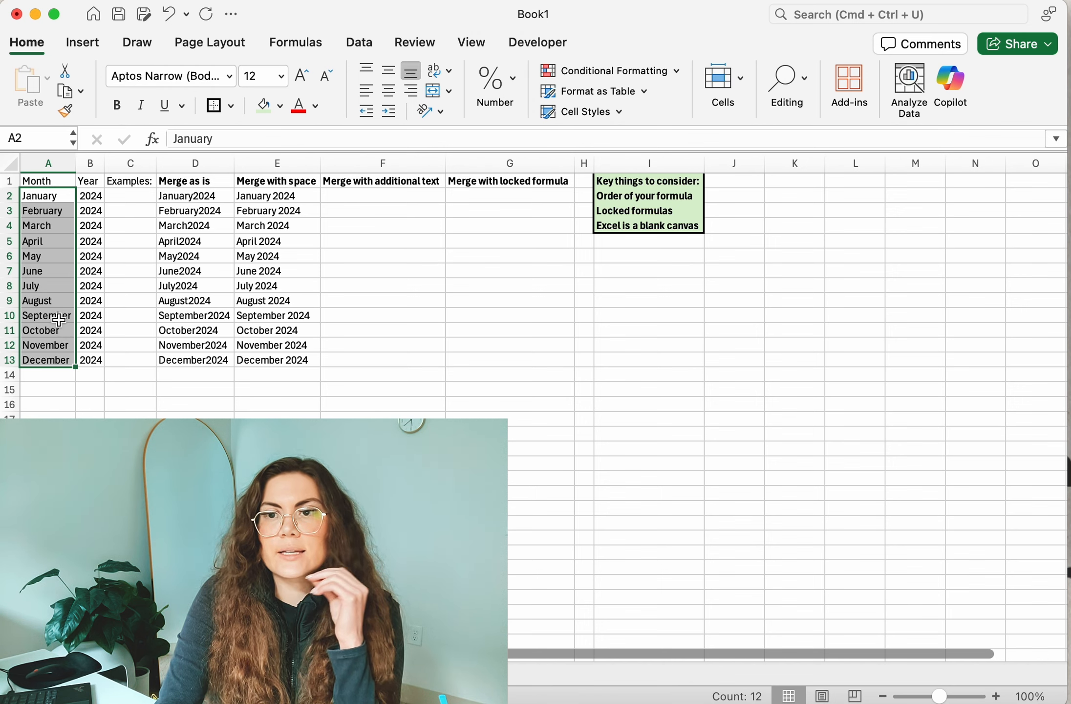
left_click(74, 164)
left_click_drag(75, 164, 93, 165)
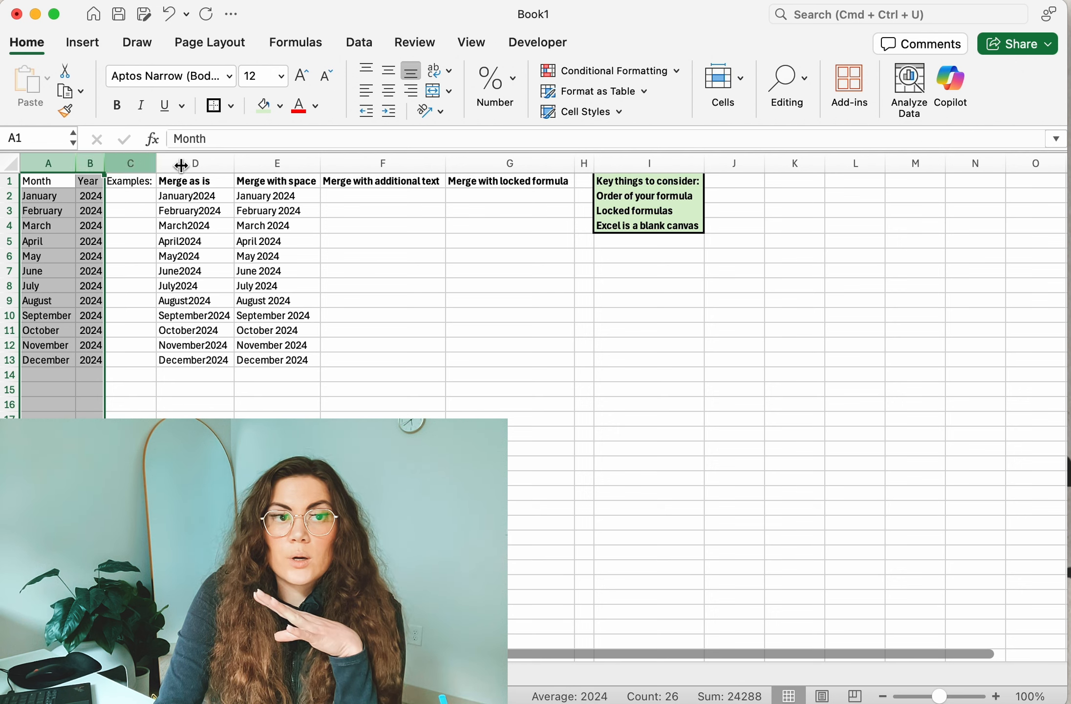
left_click_drag(273, 163, 271, 163)
Step: Insert a second space between the quotation marks in the E2 formula
left_click(269, 193)
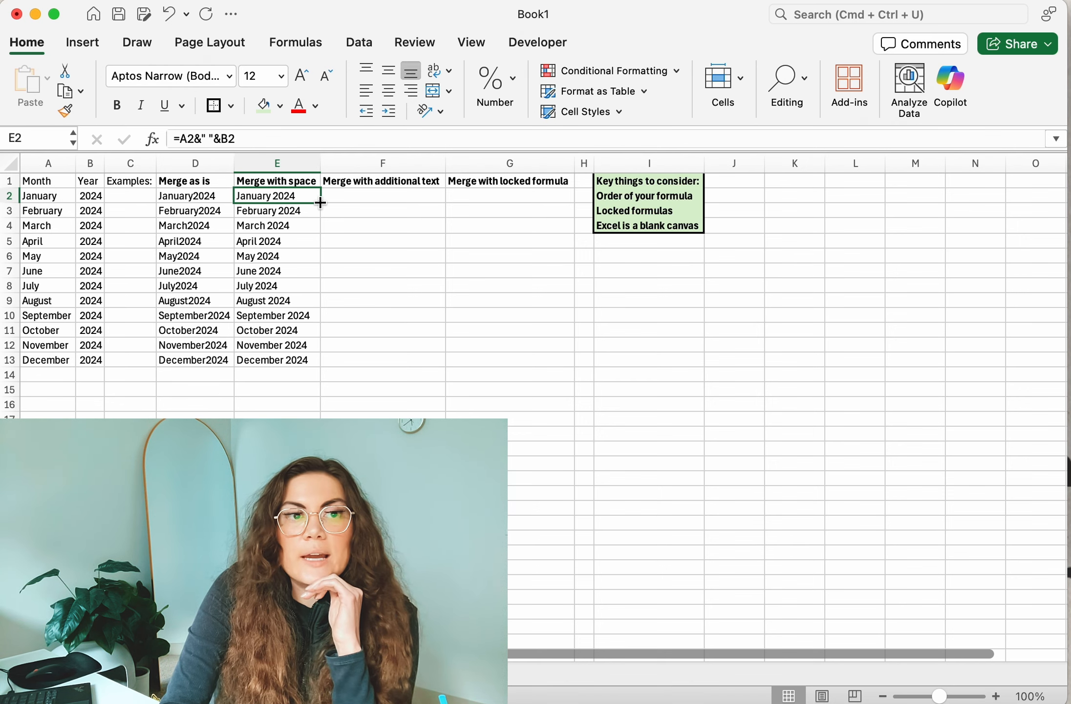
left_click(207, 139)
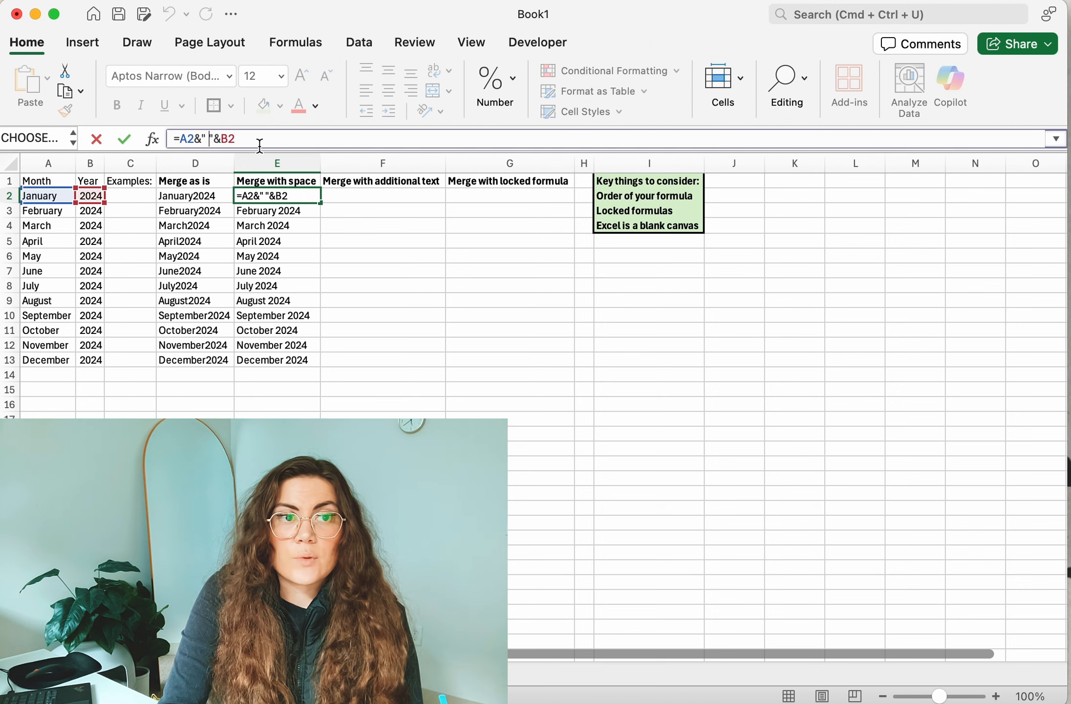
key("Return")
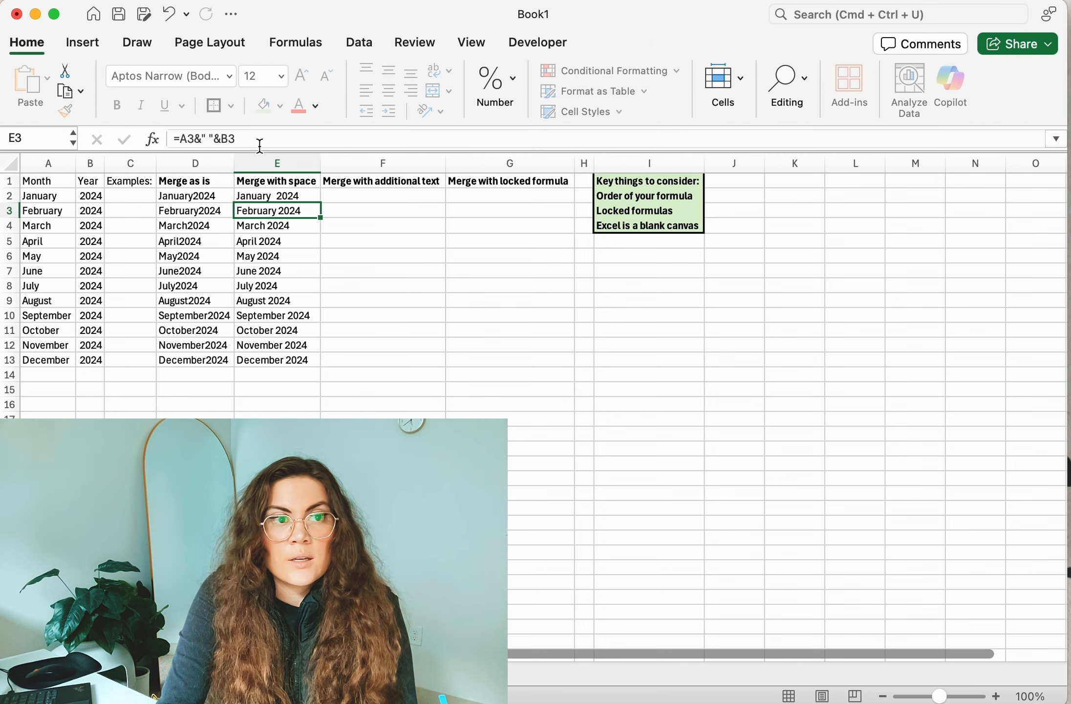
Step: Fill the double-space formula from E2 down through E13, and undo that fill
left_click(282, 196)
double_click(320, 203)
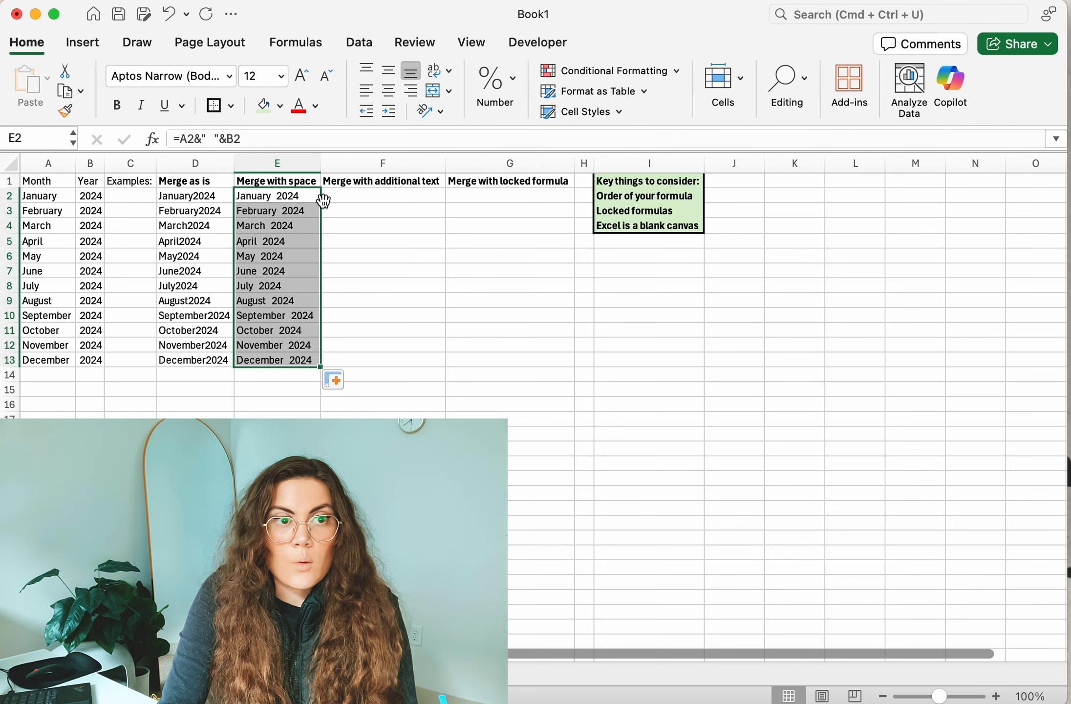
left_click(168, 15)
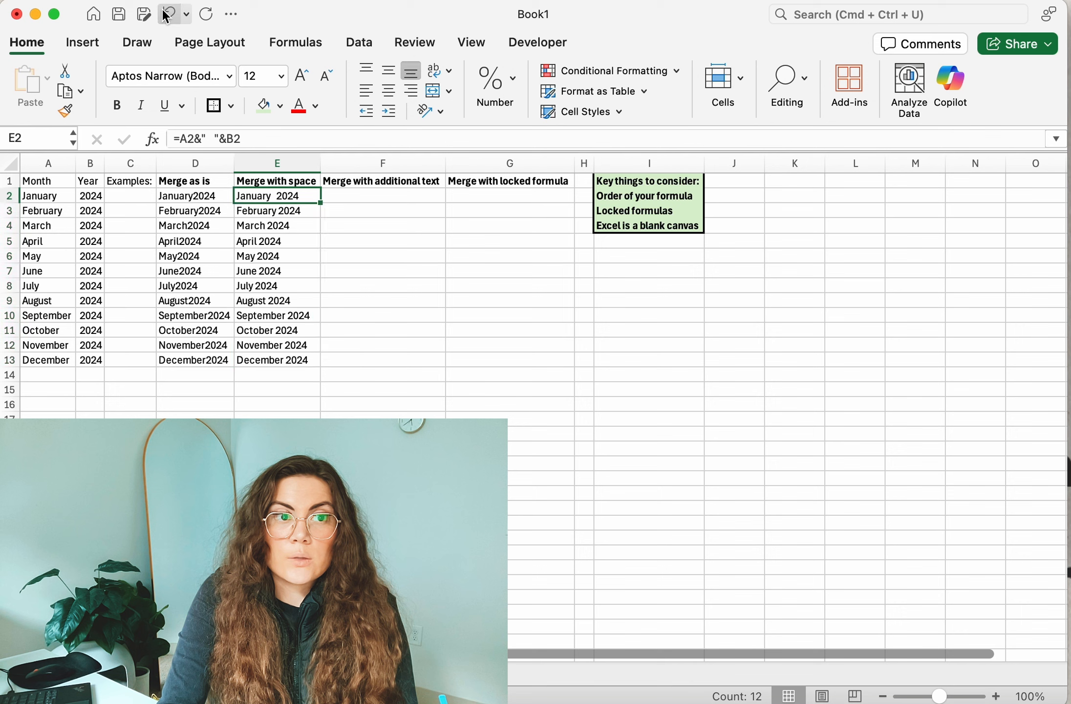
Step: Undo the double-space edit in the E2 formula
left_click(167, 14)
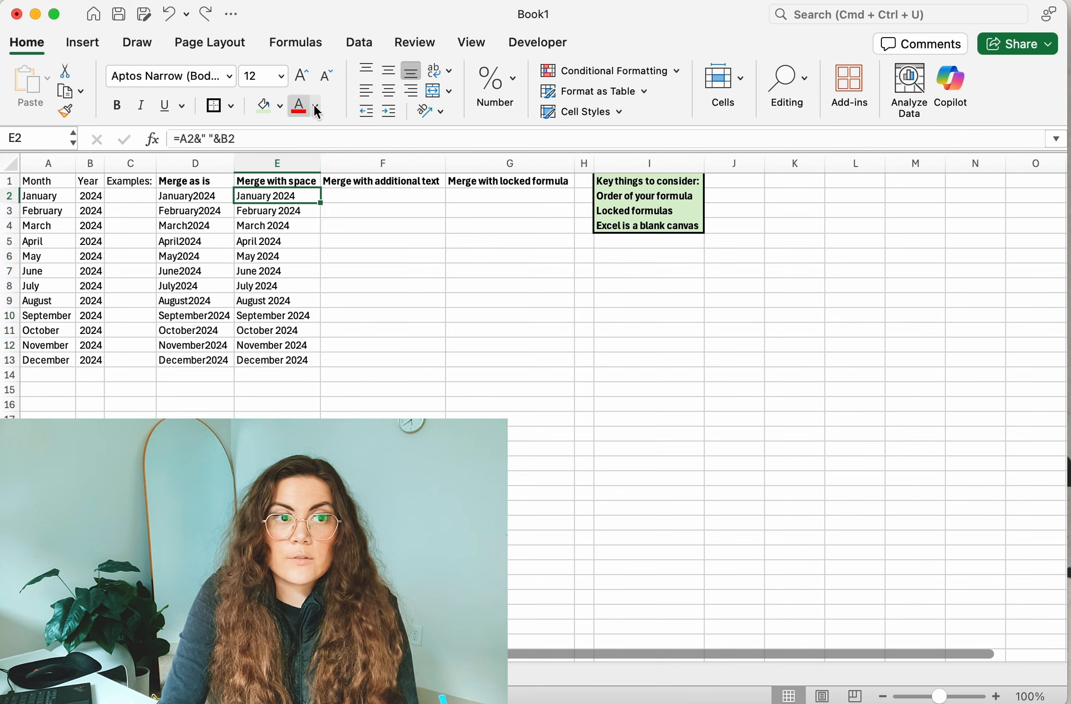
Step: Enter the formula ="Data as of "&A2&" "&B2 in cell F2
left_click(374, 194)
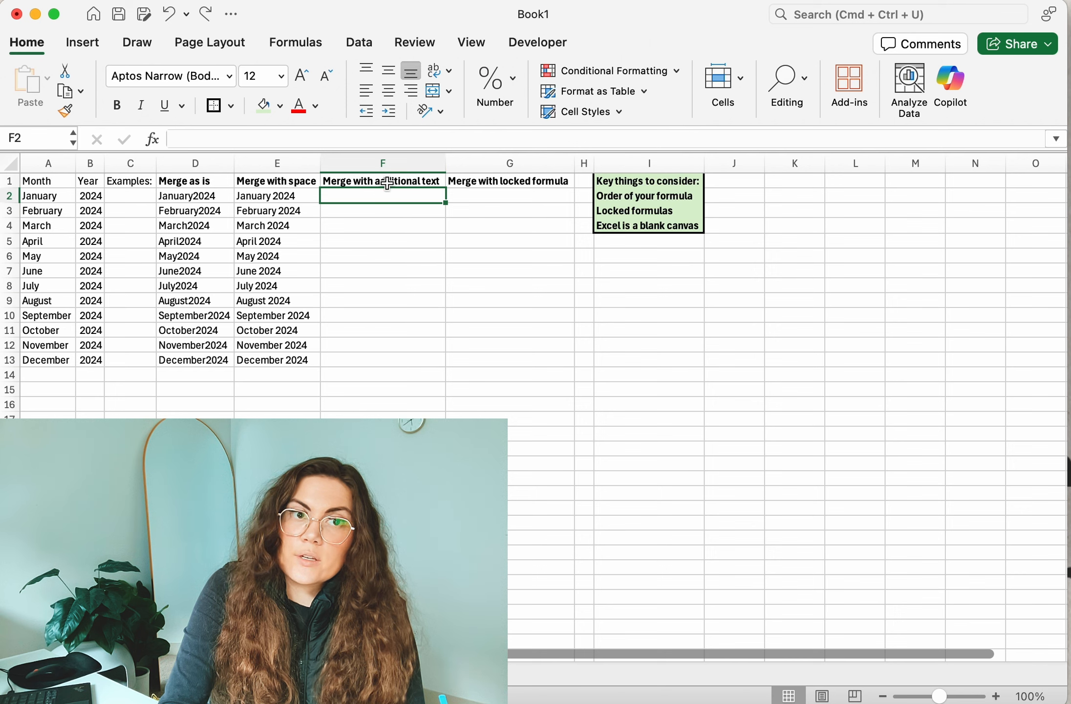
double_click(346, 195)
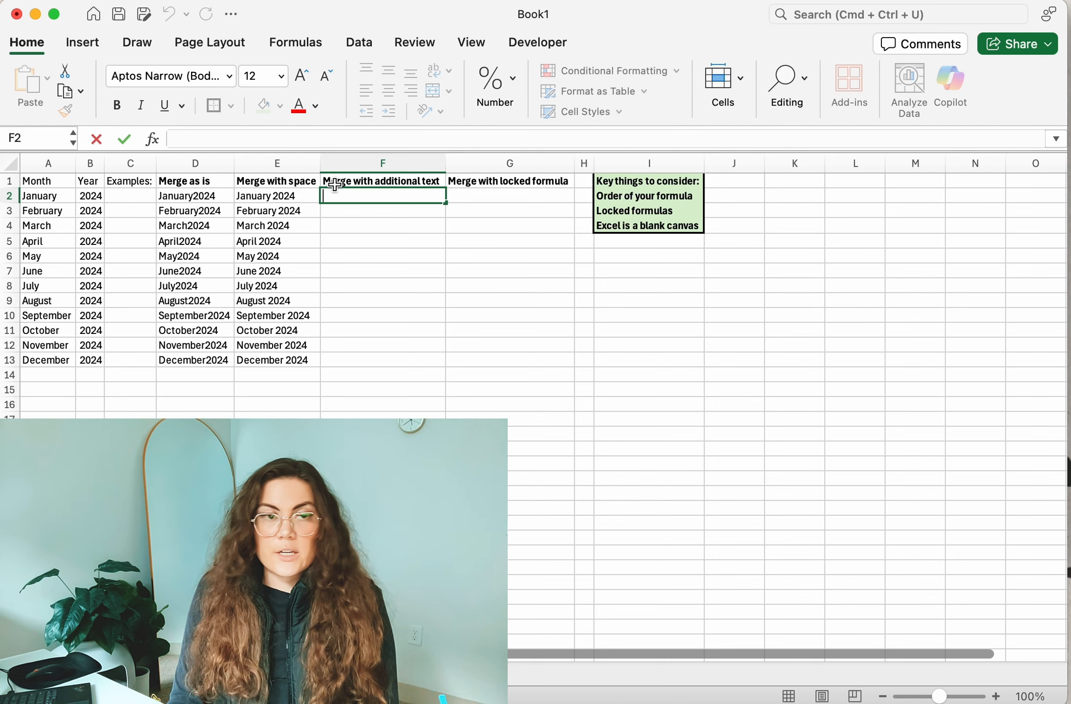
type("=\"")
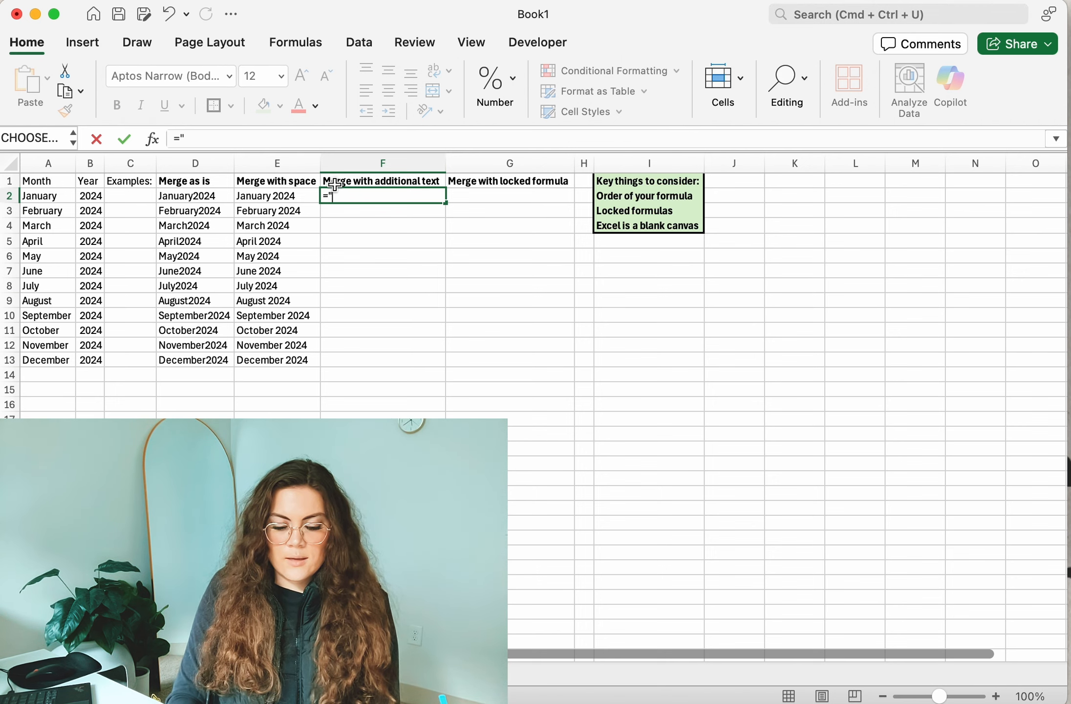
type("Data ")
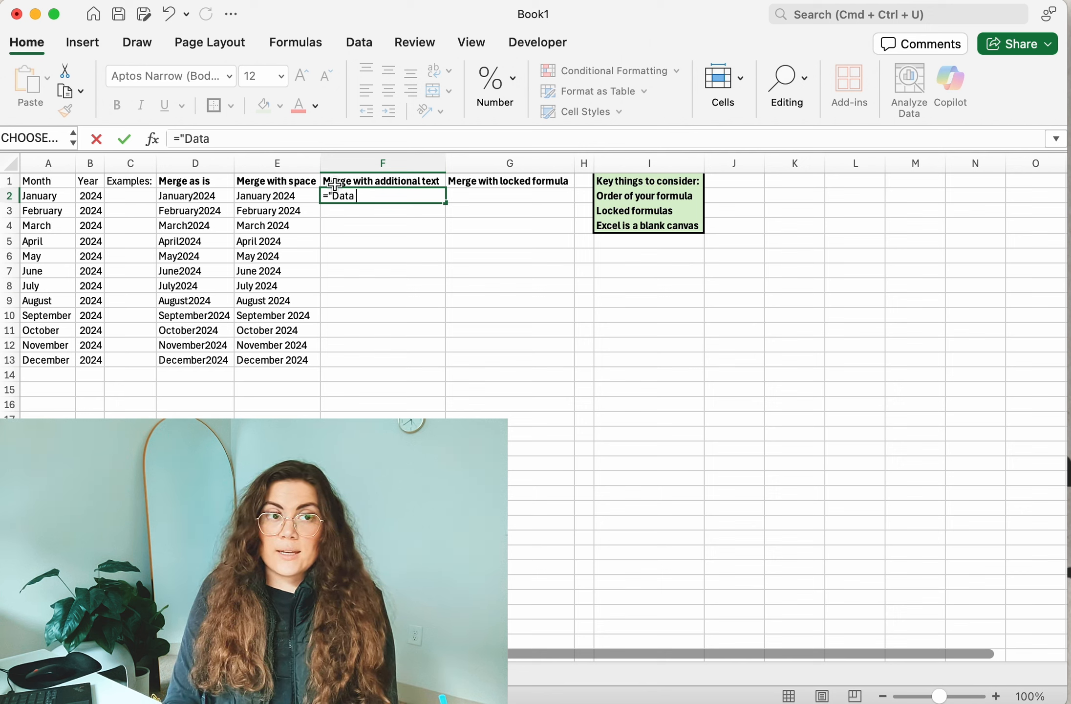
type("as of")
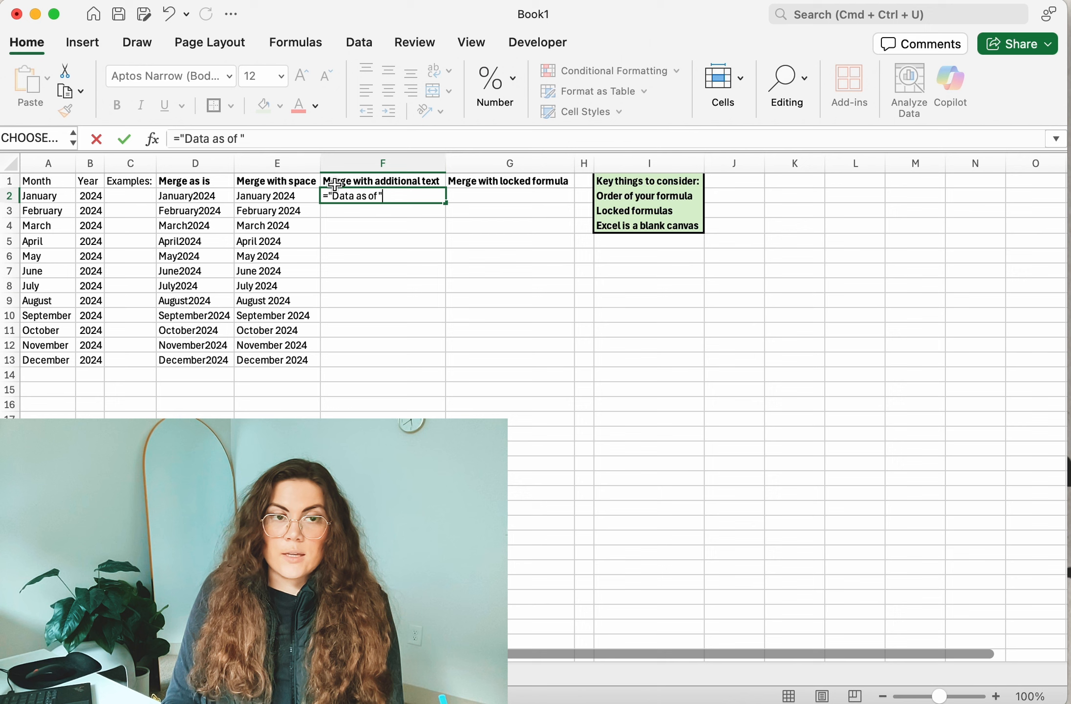
type(" \"&")
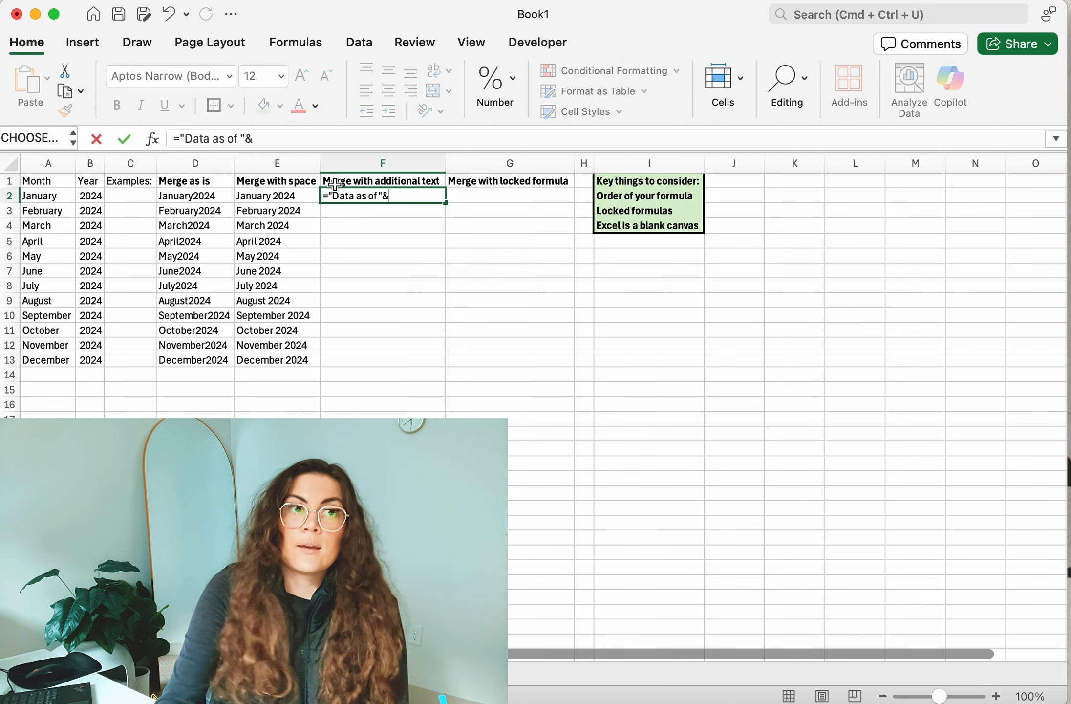
left_click(58, 196)
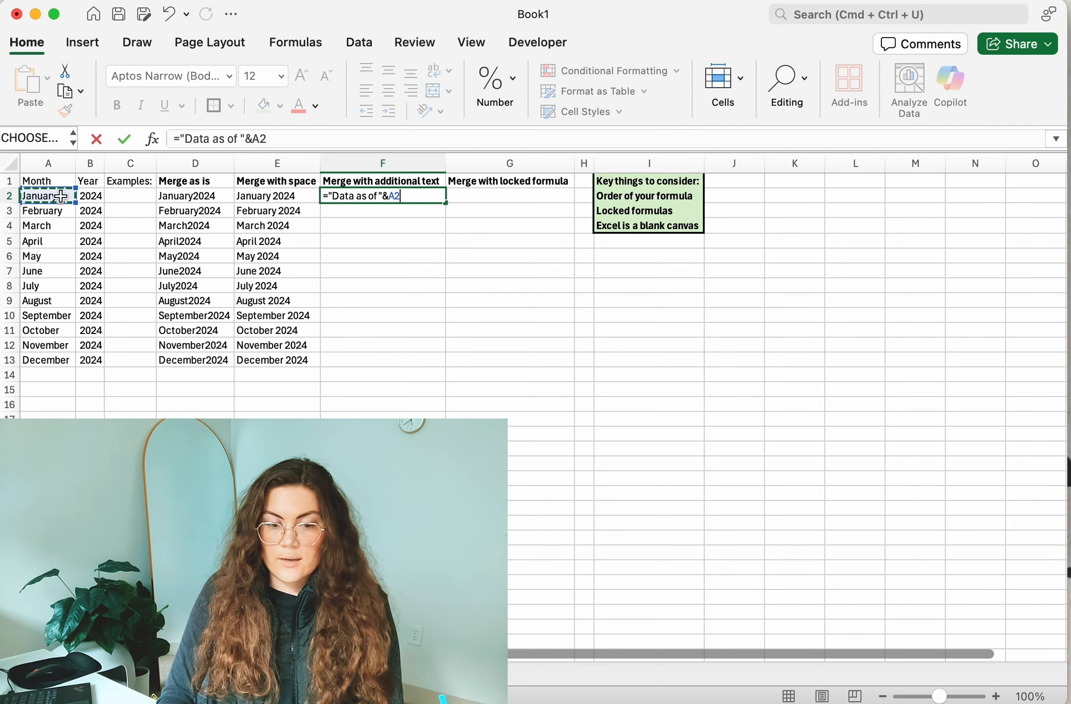
type("&")
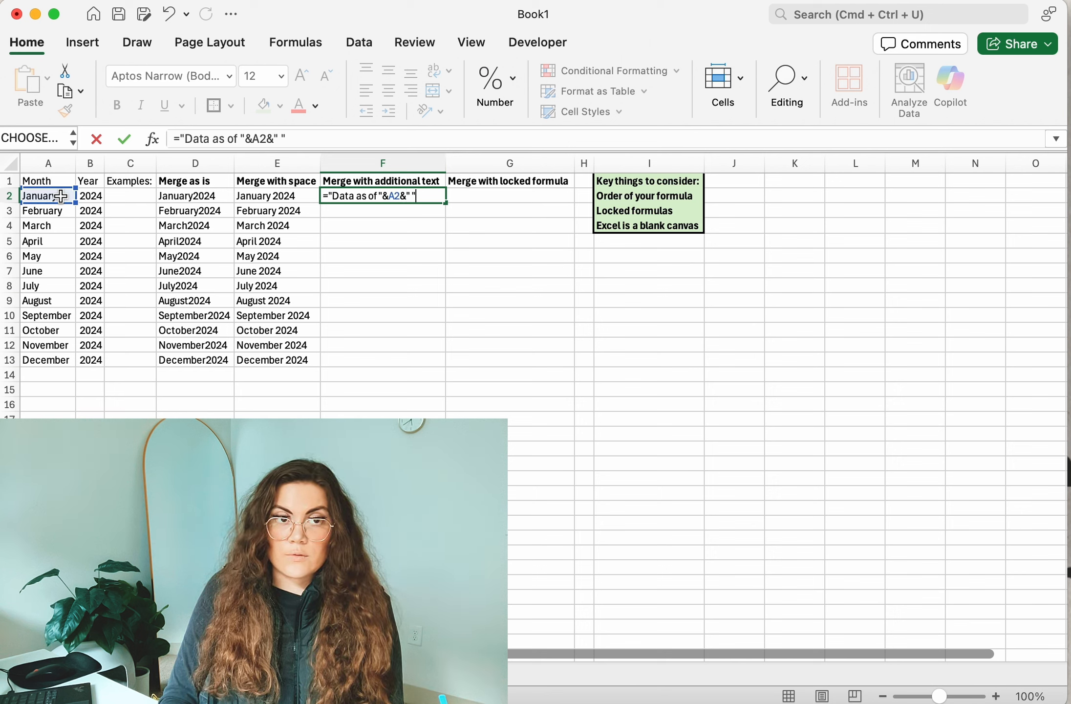
type("\" \"&")
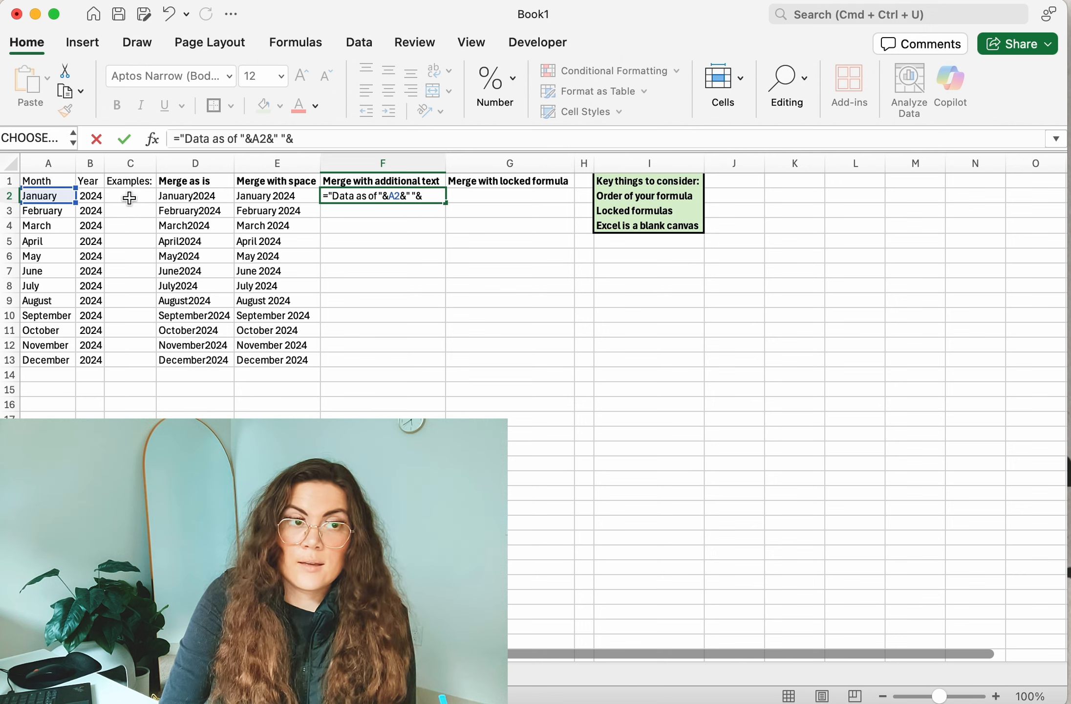
left_click(99, 195)
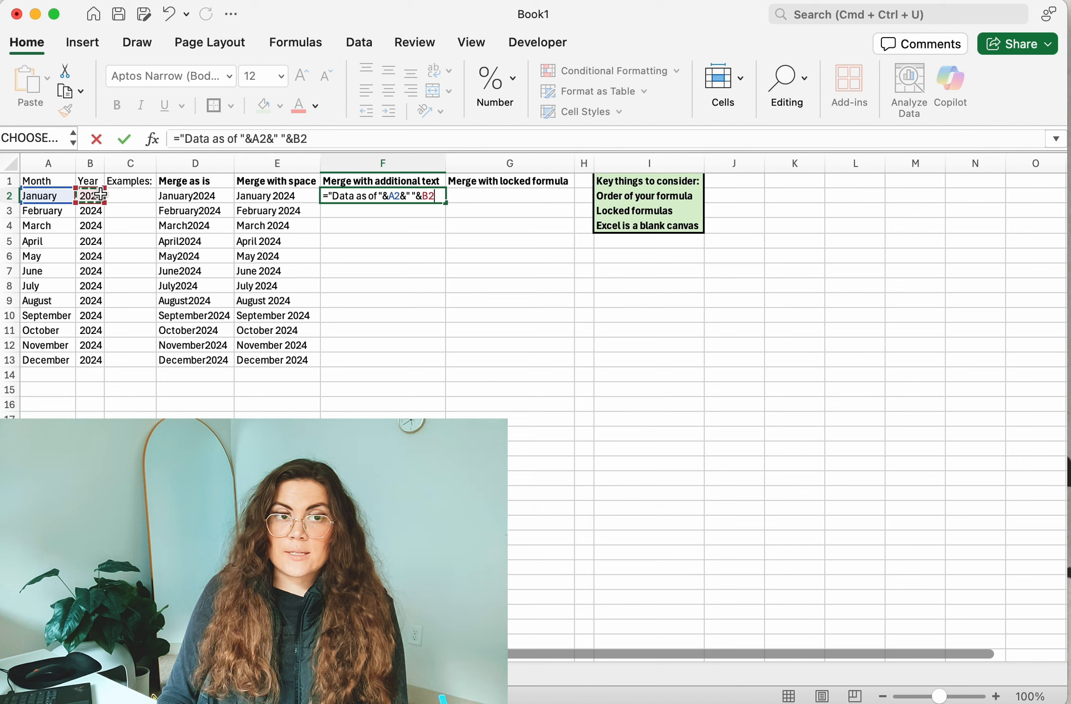
key("Return")
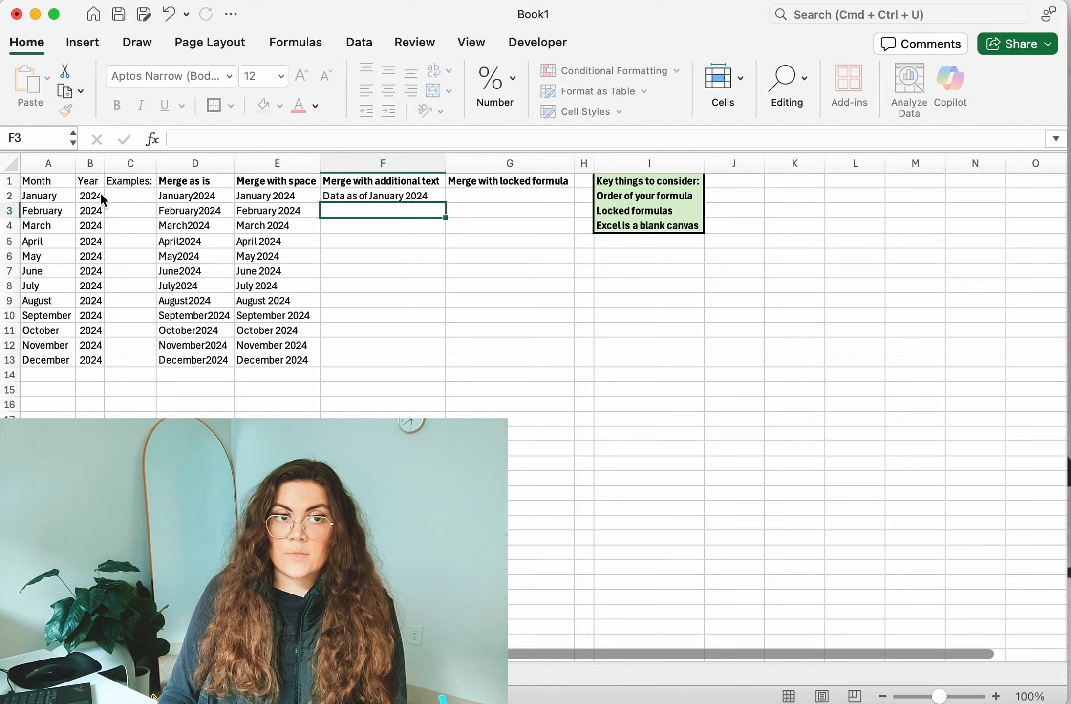
Step: Fill the F2 formula down through F13 and widen column F slightly
left_click(351, 195)
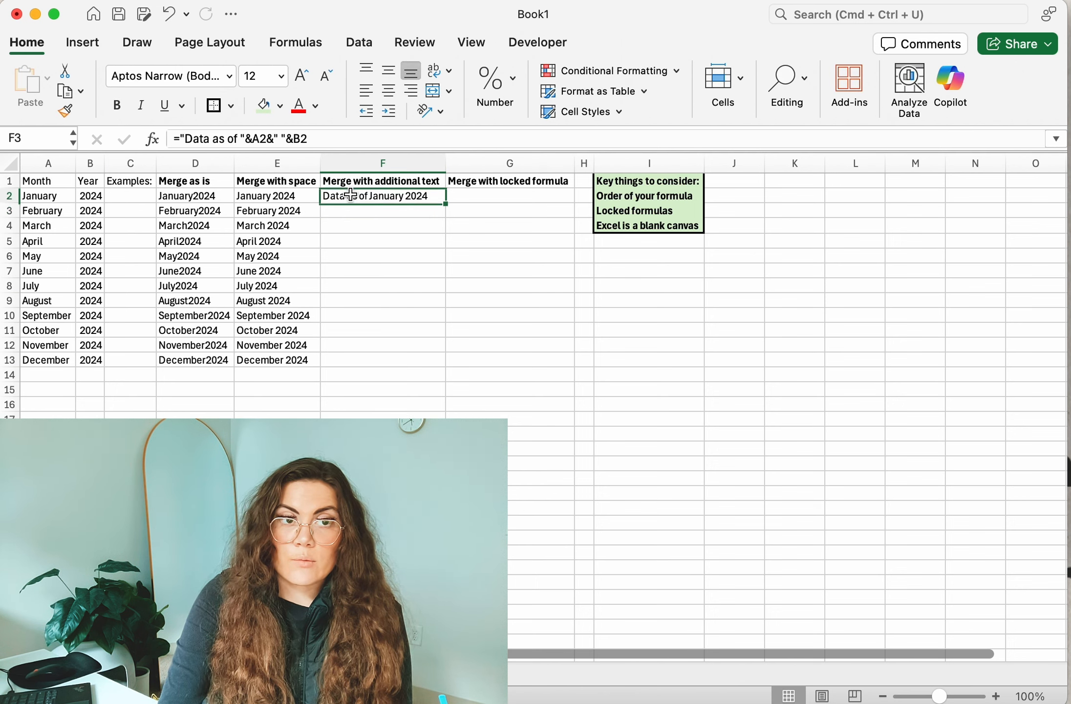
double_click(444, 202)
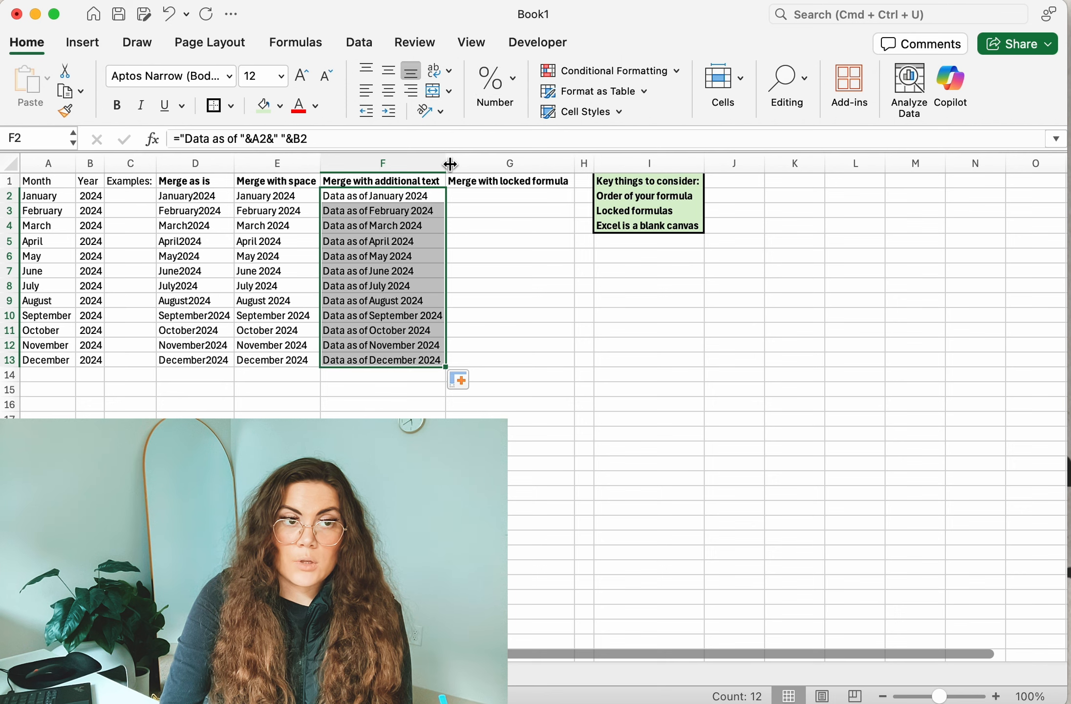
left_click_drag(445, 163, 449, 163)
Step: Enter 2024 in cell I6, below the list of key things to consider
left_click(480, 192)
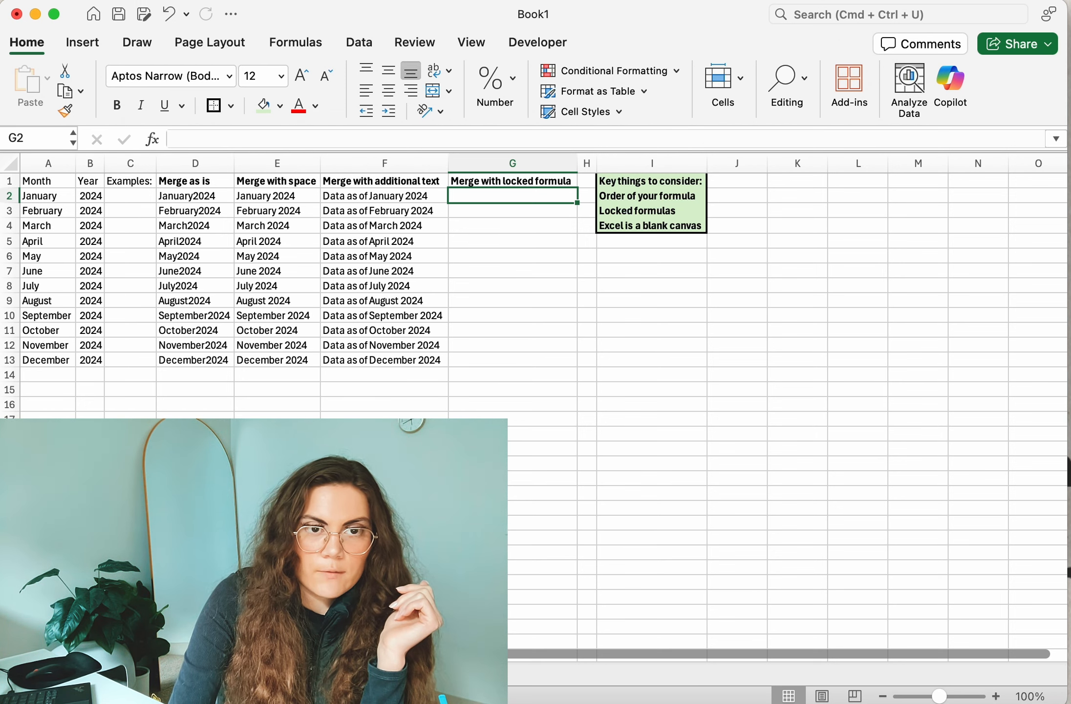
scroll(749, 268, "right", 1)
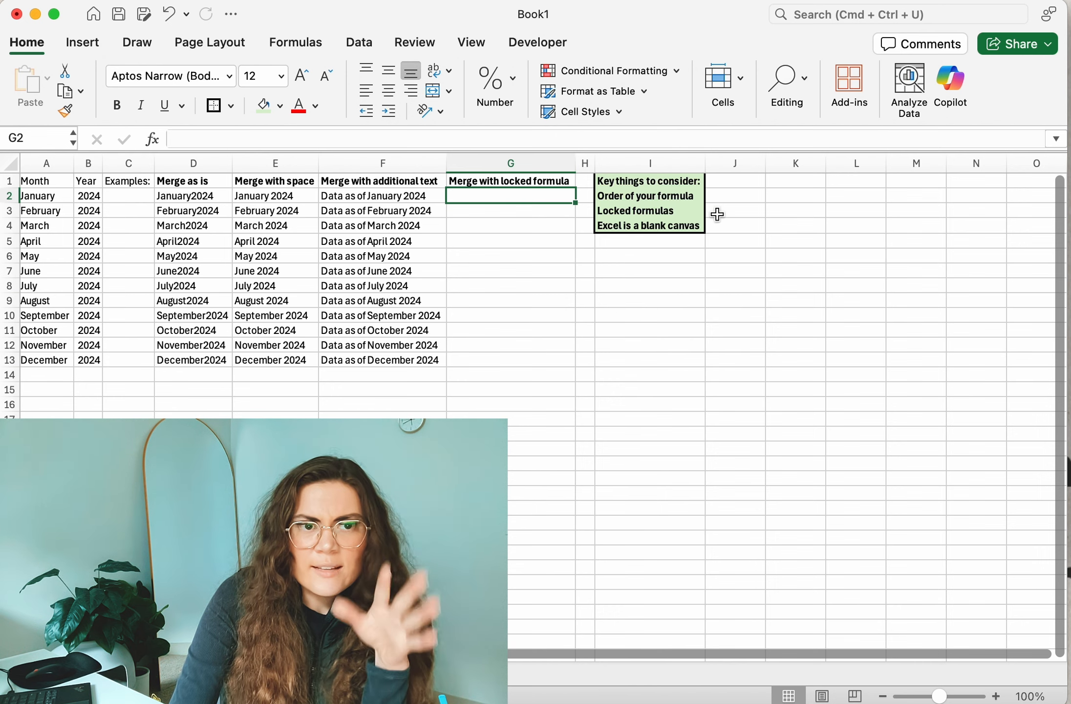
scroll(728, 210, "left", 1)
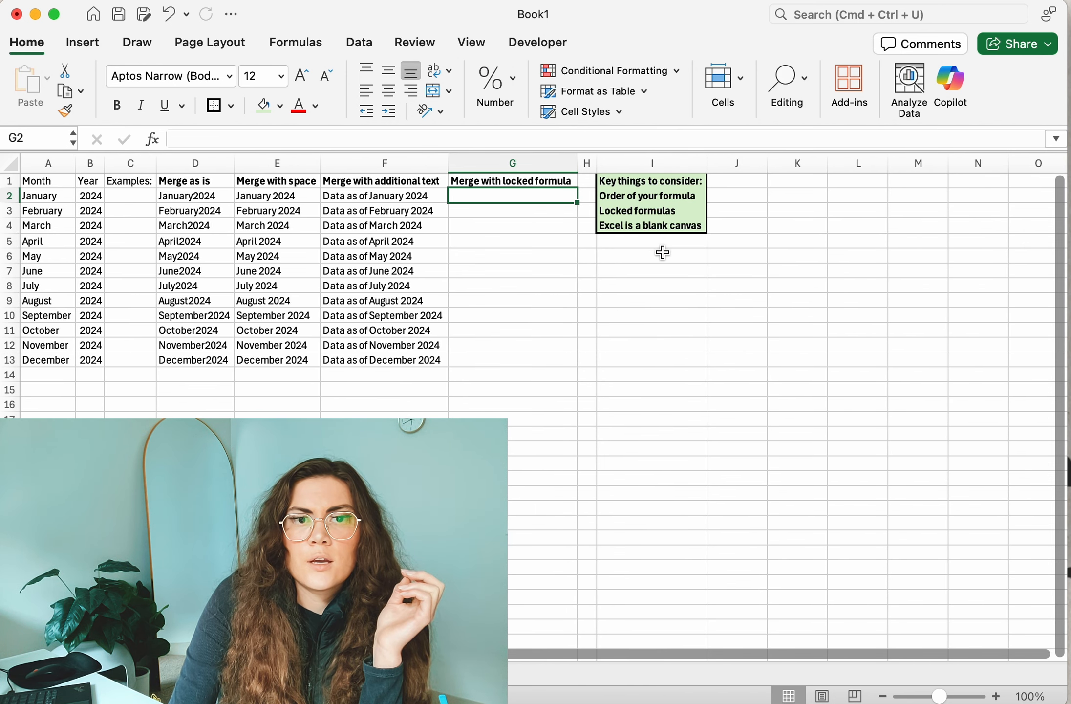
left_click(655, 256)
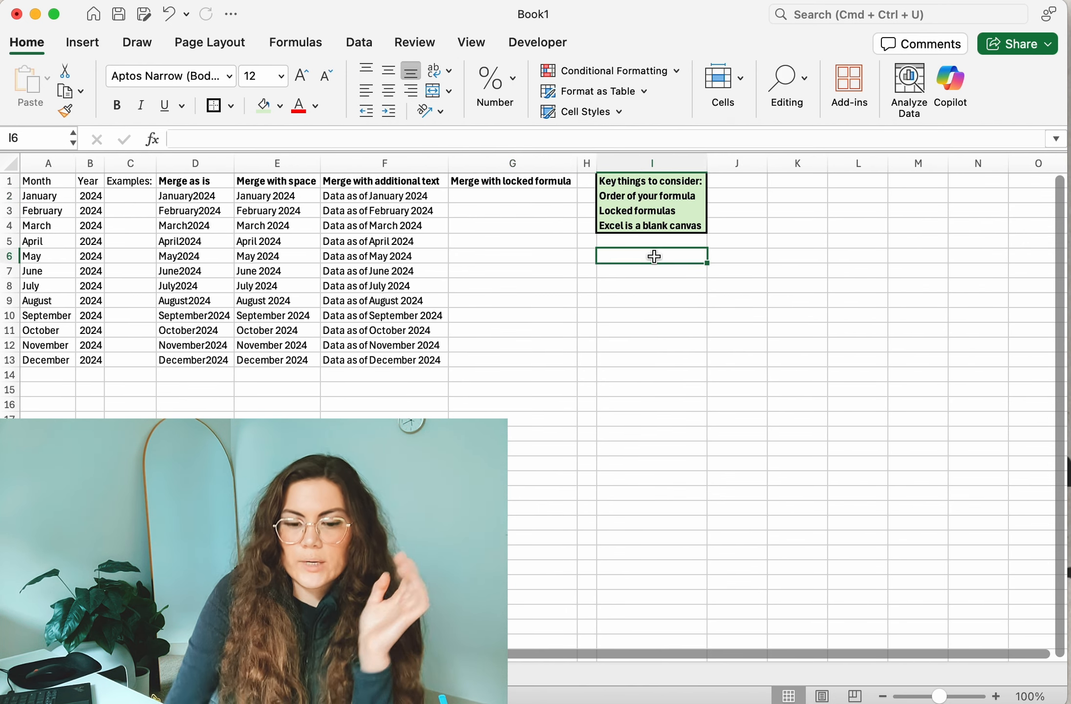
type("2024")
key("Return")
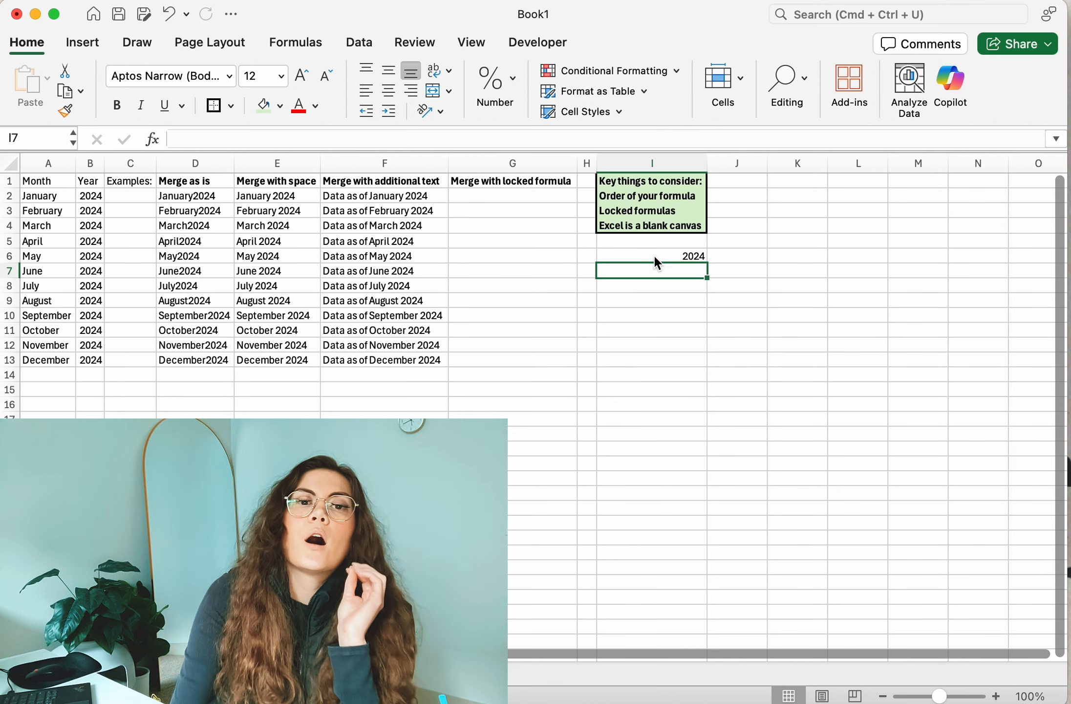
left_click(673, 258)
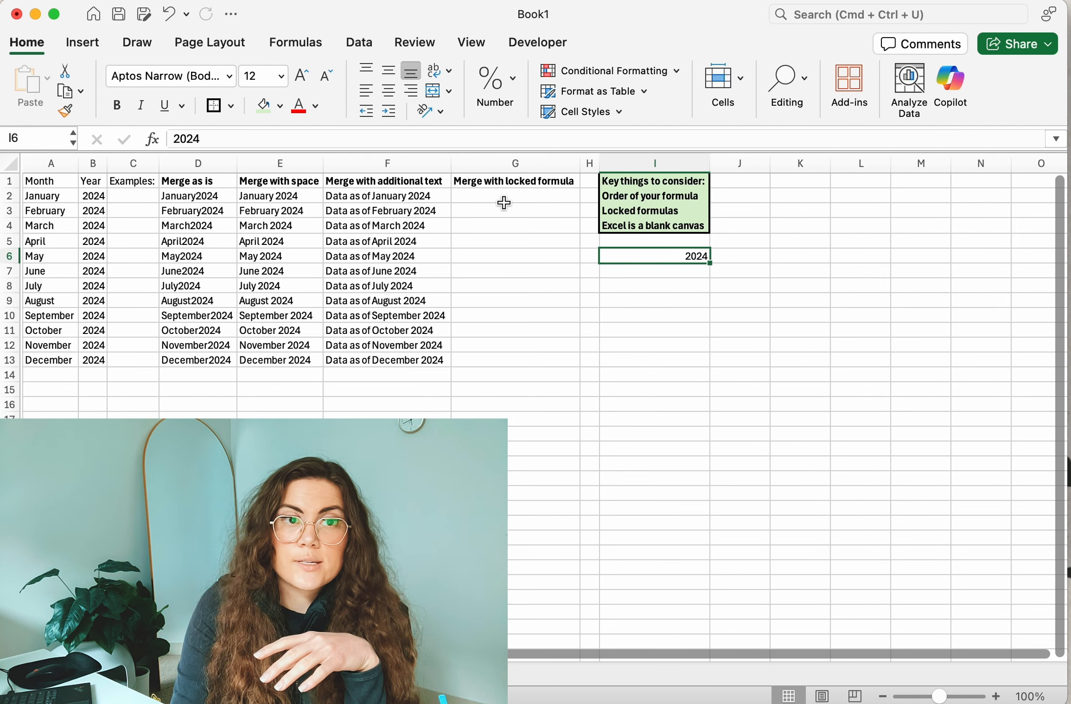
left_click_drag(89, 196, 85, 371)
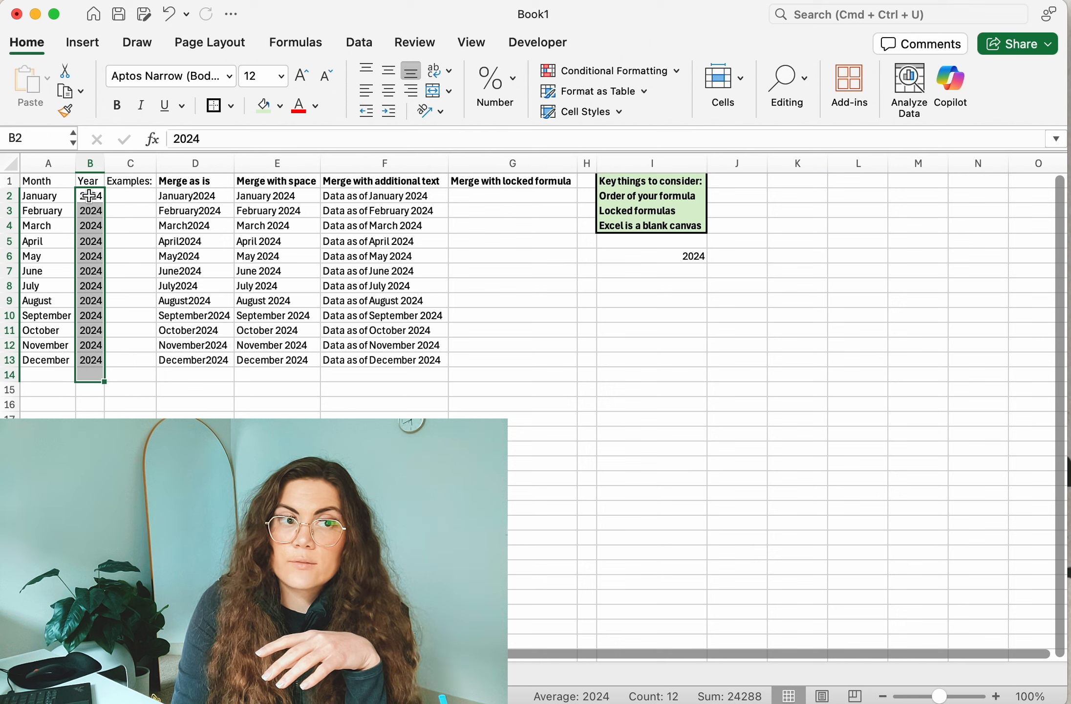
left_click(653, 256)
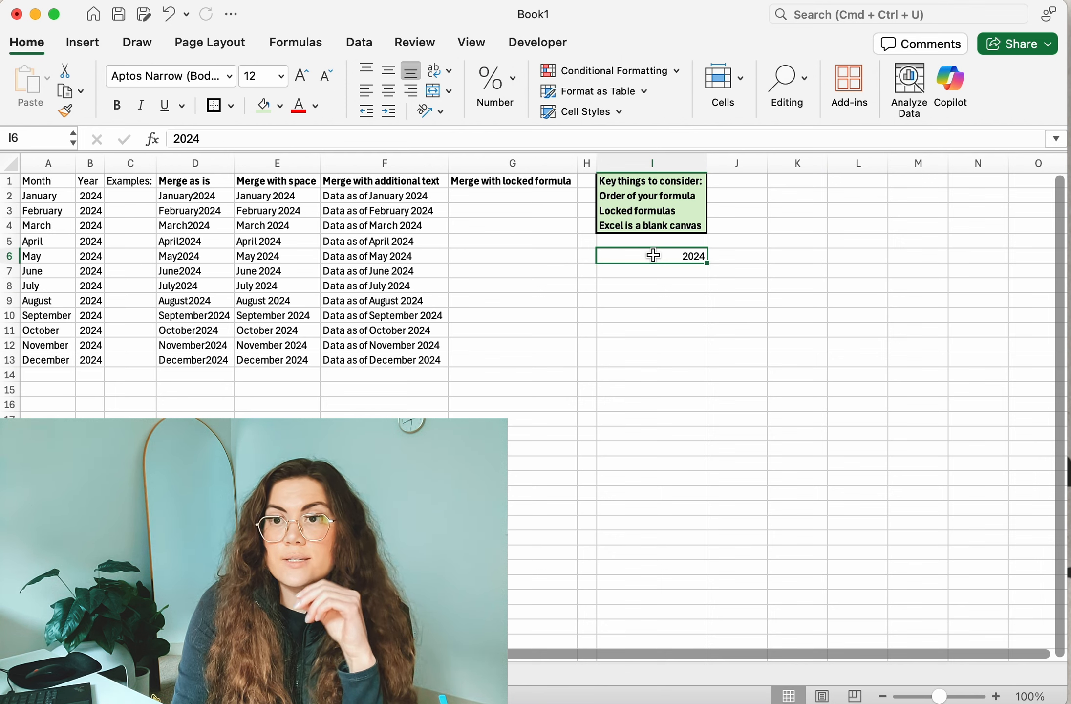
Step: Build the formula =A2&" "&I6 in cell G2, joining January with the separate year cell
double_click(535, 197)
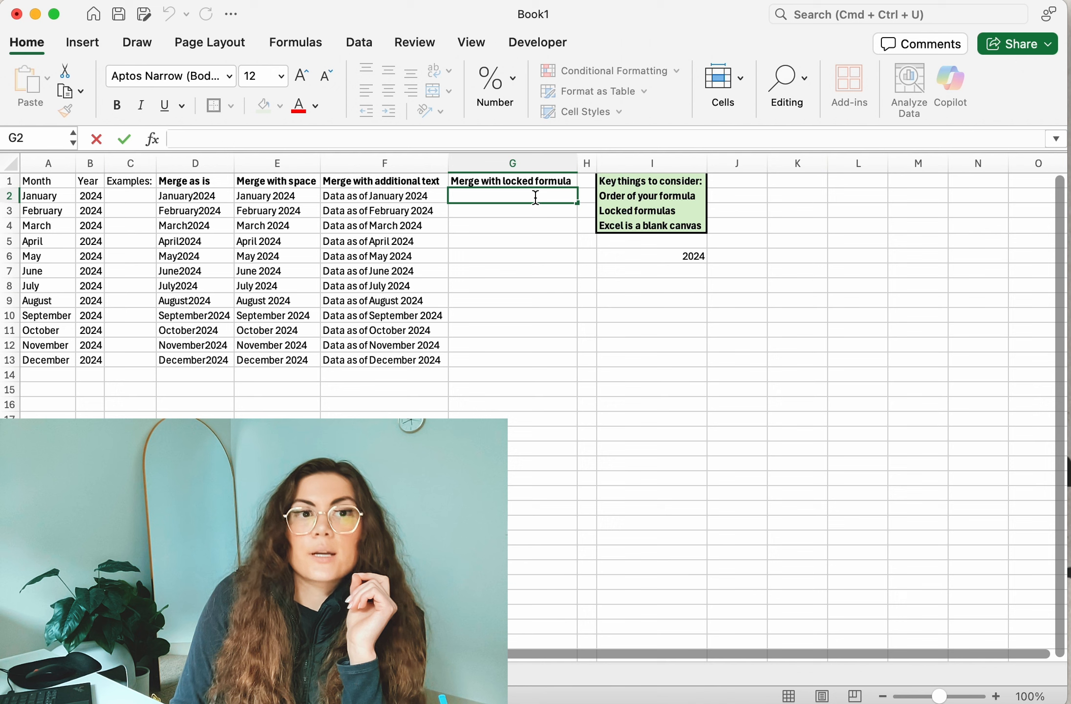
type("=")
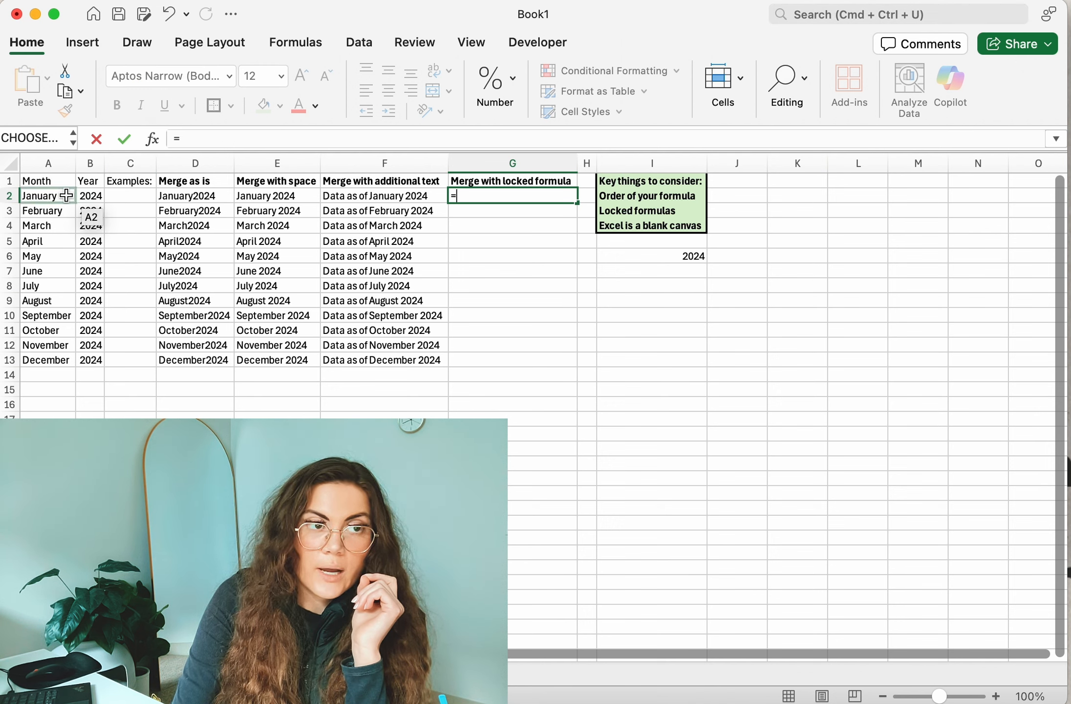
left_click(66, 195)
left_click(231, 139)
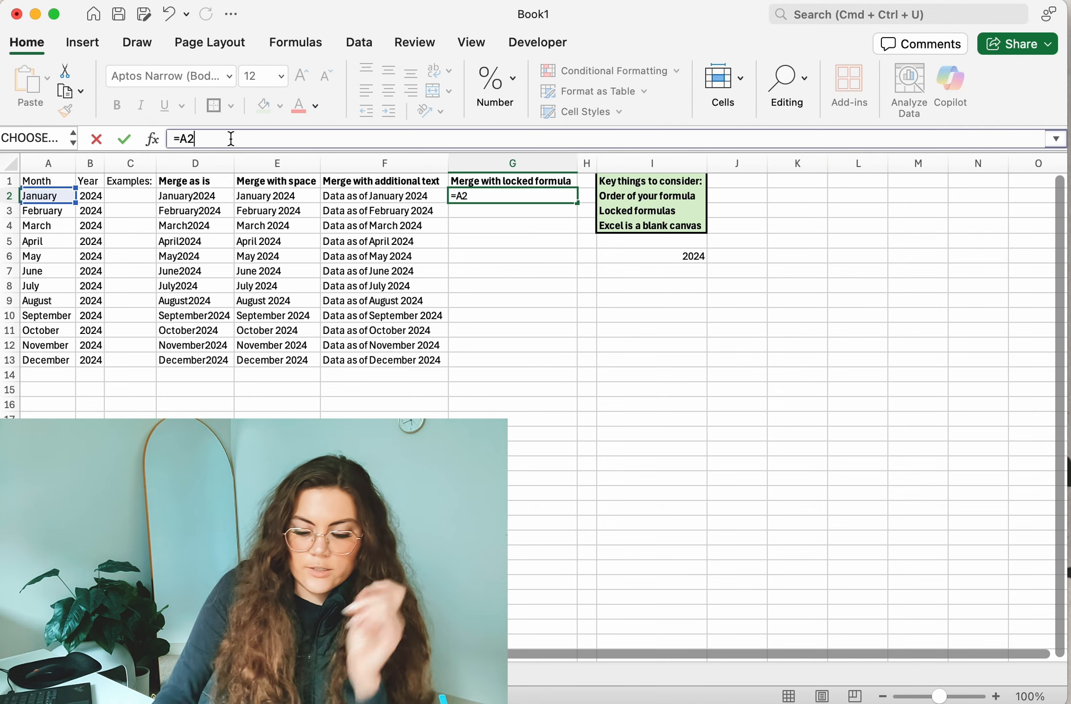
type("&\"")
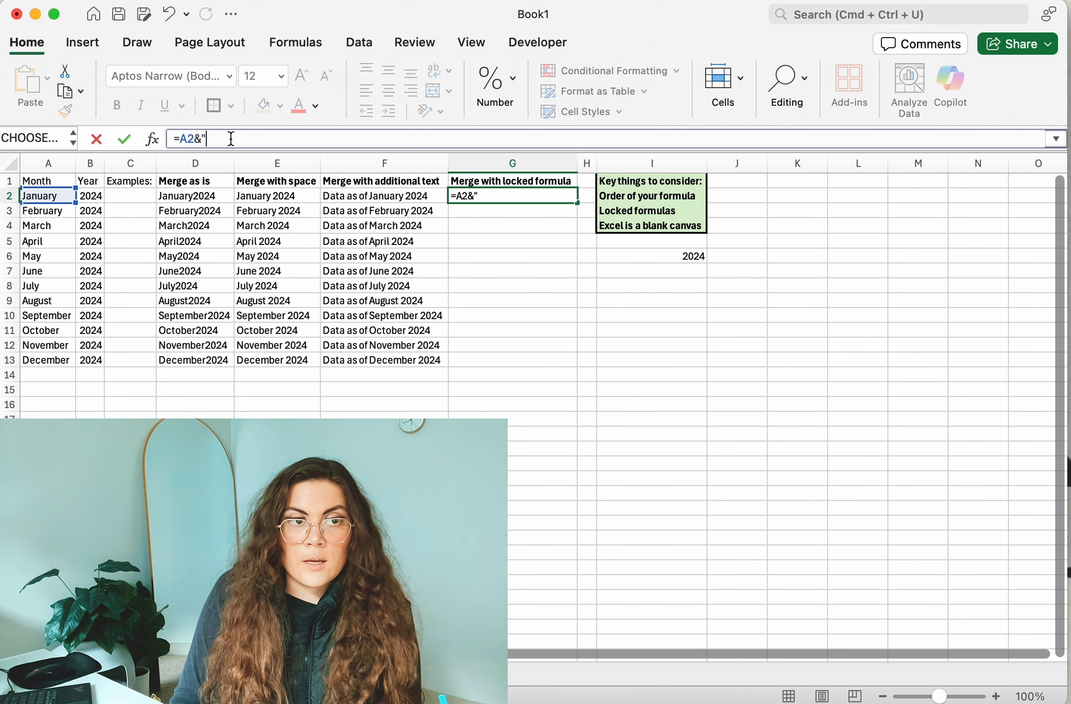
type(" \"&")
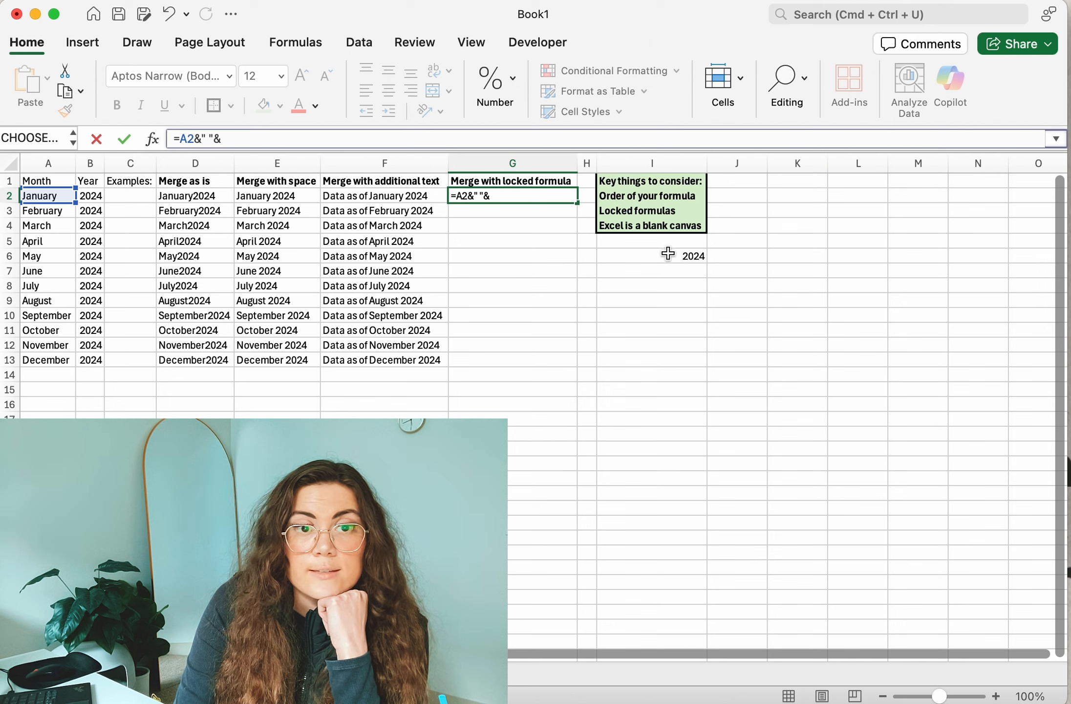
left_click(659, 255)
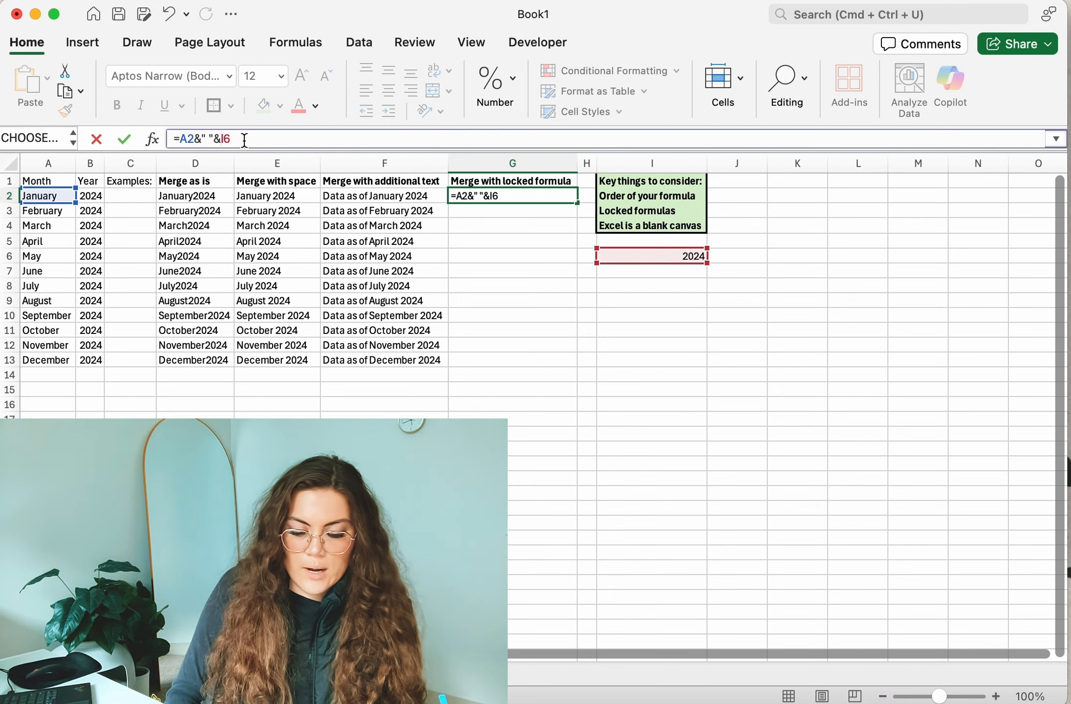
Step: Lock the year reference in the G2 formula as $I$6 and commit the formula
type("$")
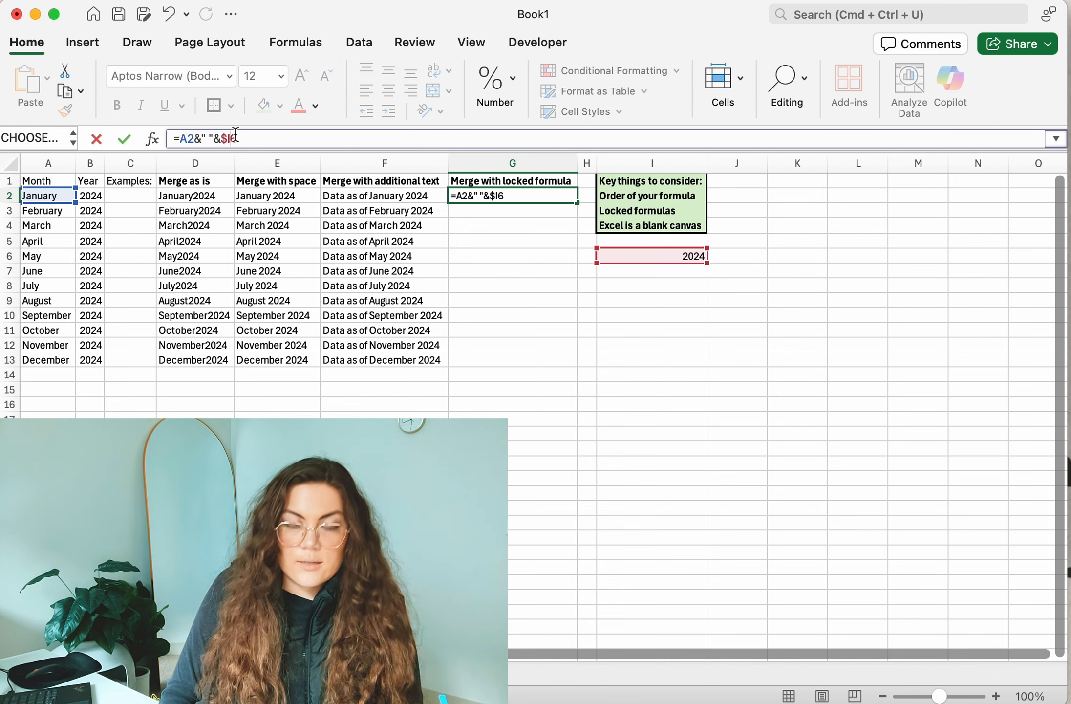
left_click(235, 138)
type("$")
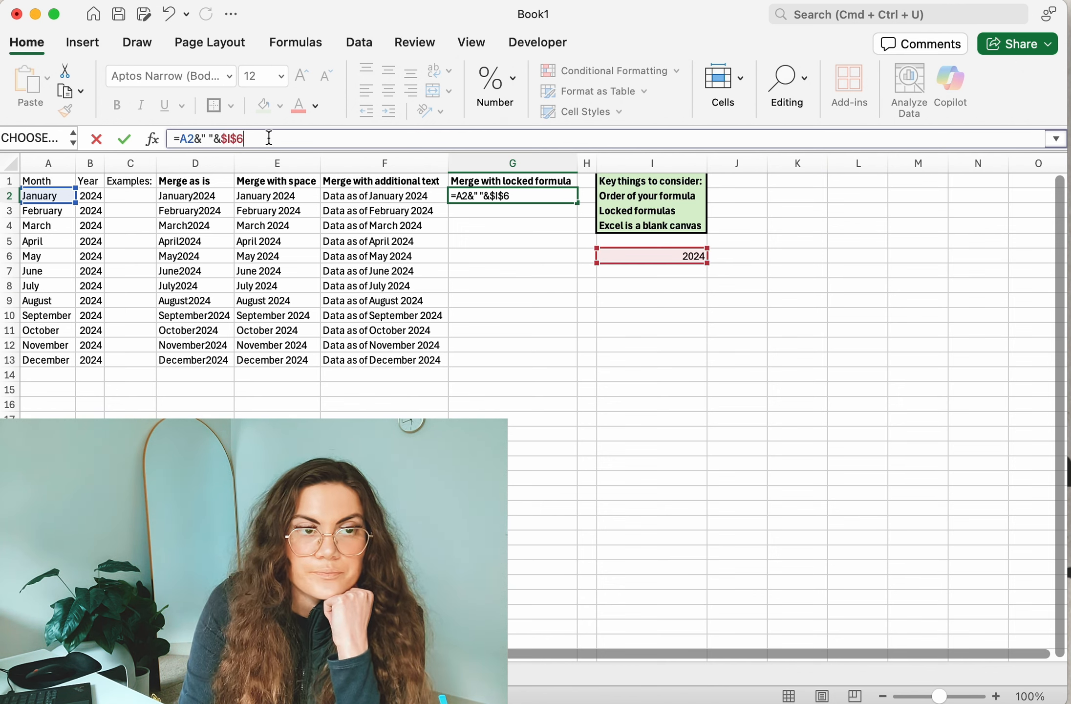
key("Return")
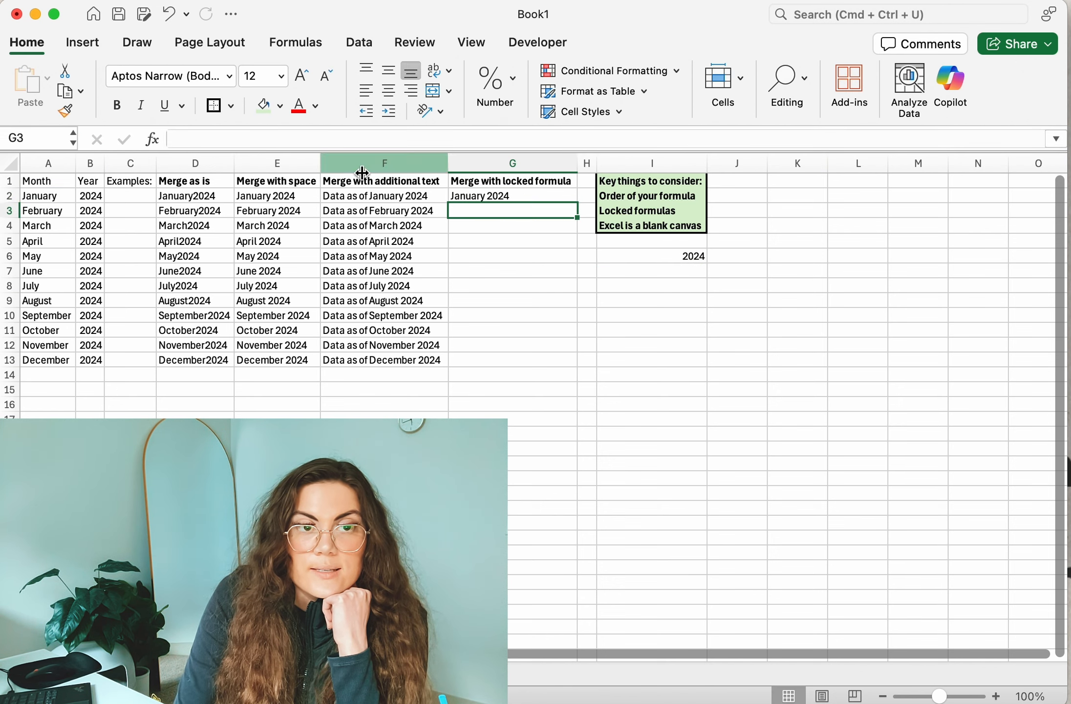
Step: Fill the locked formula from G2 down through G13 and check the cell references in G13
left_click(475, 197)
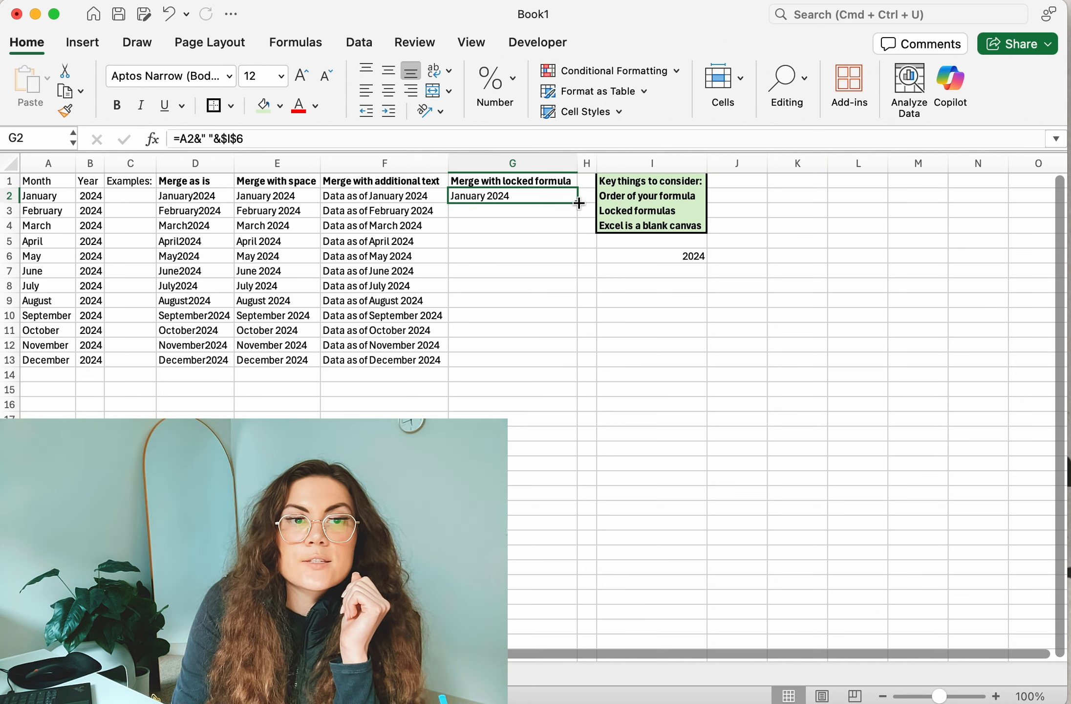
double_click(576, 202)
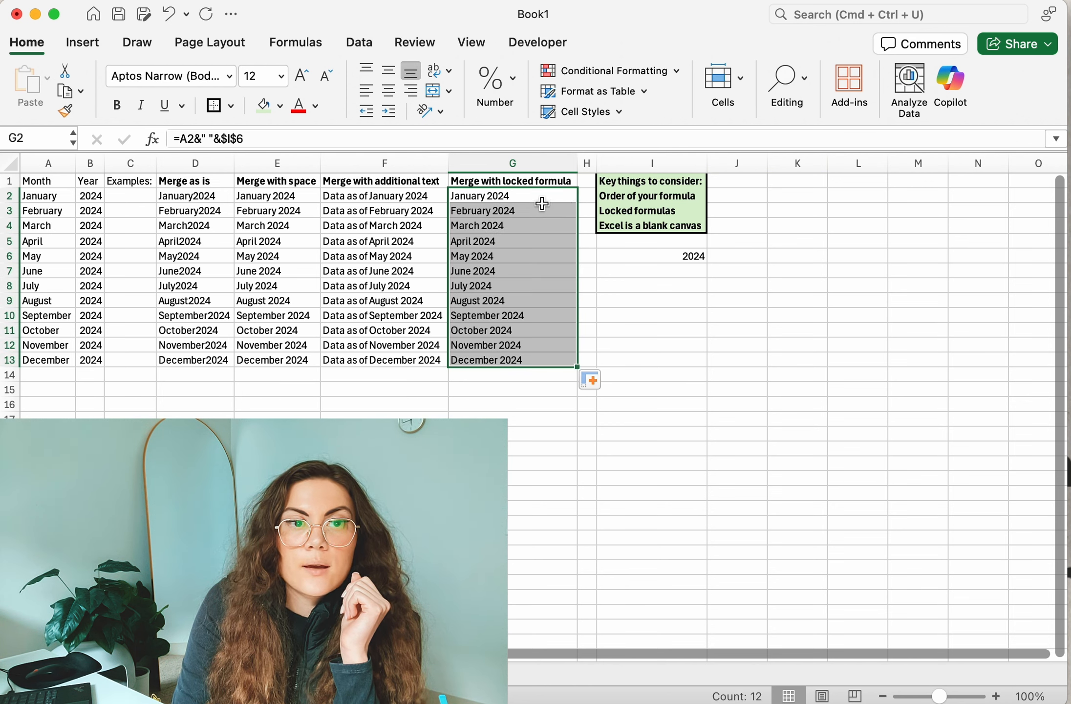
double_click(540, 360)
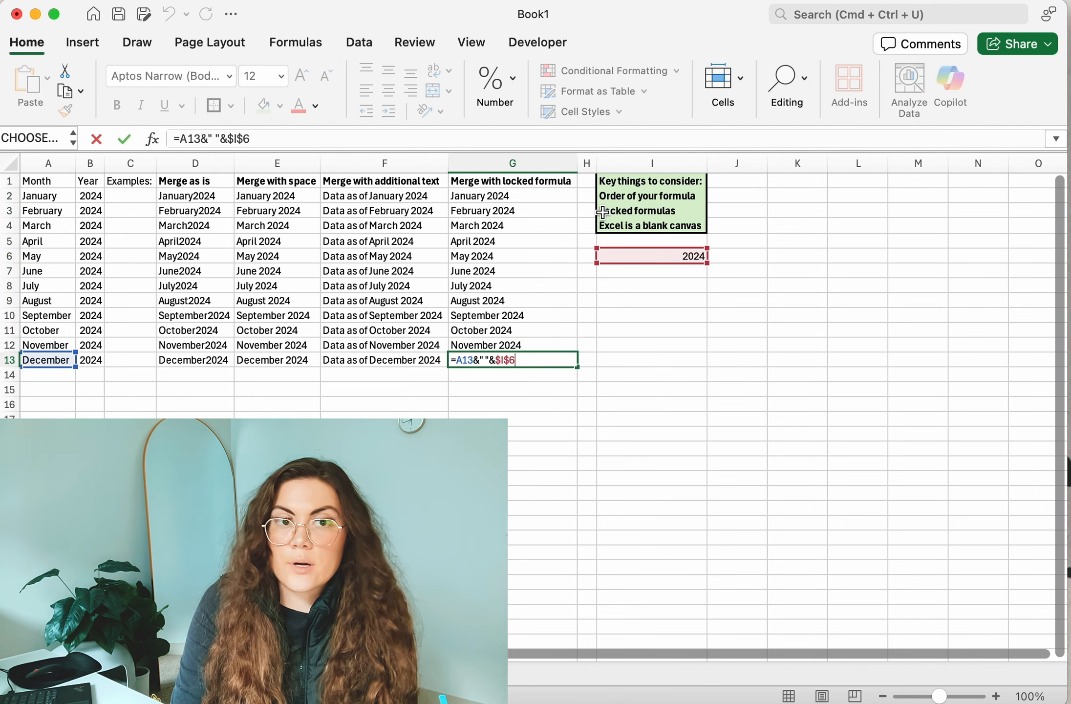
key("Escape")
Step: Fill the formulas in G12:G13 across into column H
left_click_drag(537, 345, 594, 364)
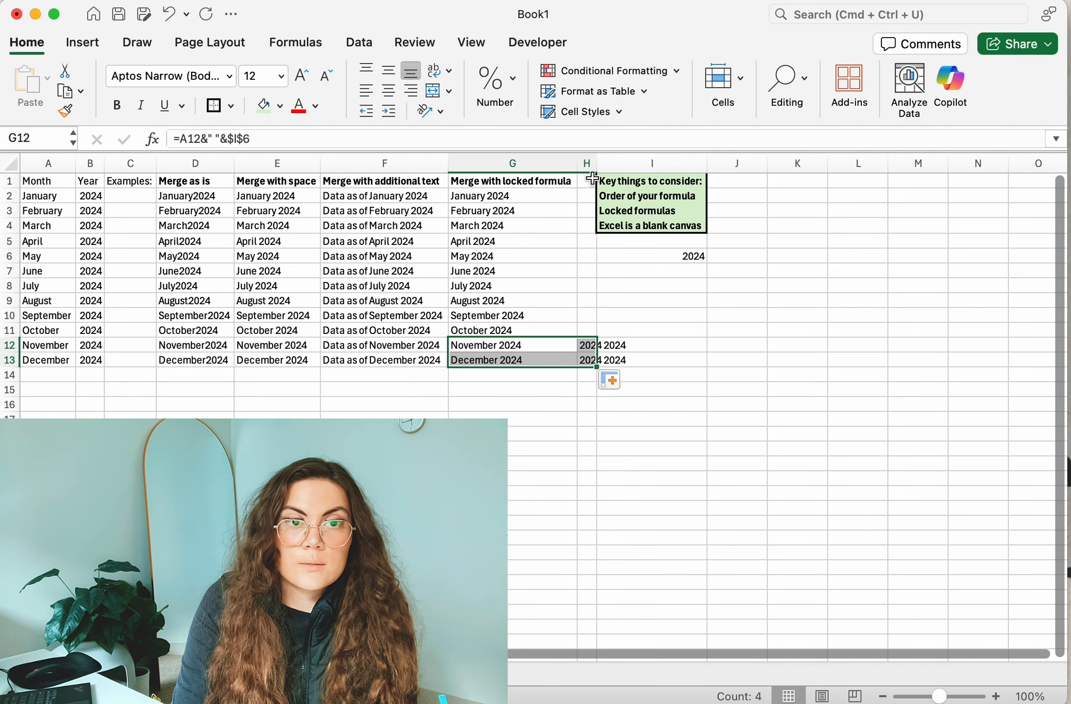
Step: Auto-fit the width of column H and check the cell references in the H12 formula
double_click(596, 162)
left_click(598, 346)
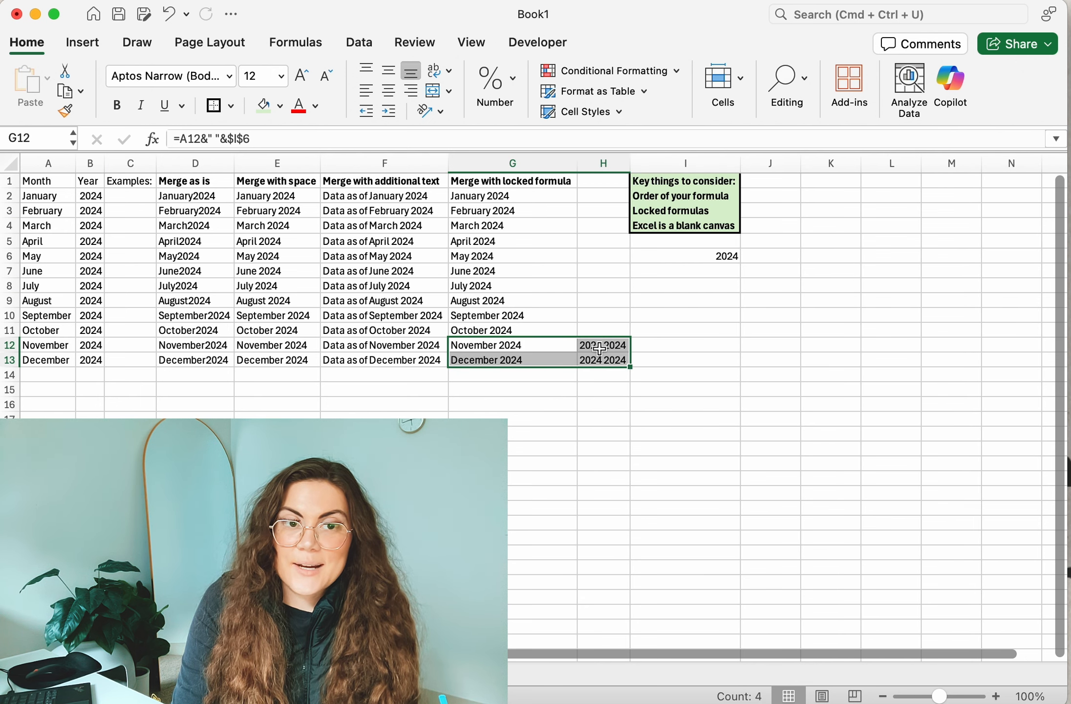
double_click(597, 346)
key("Escape")
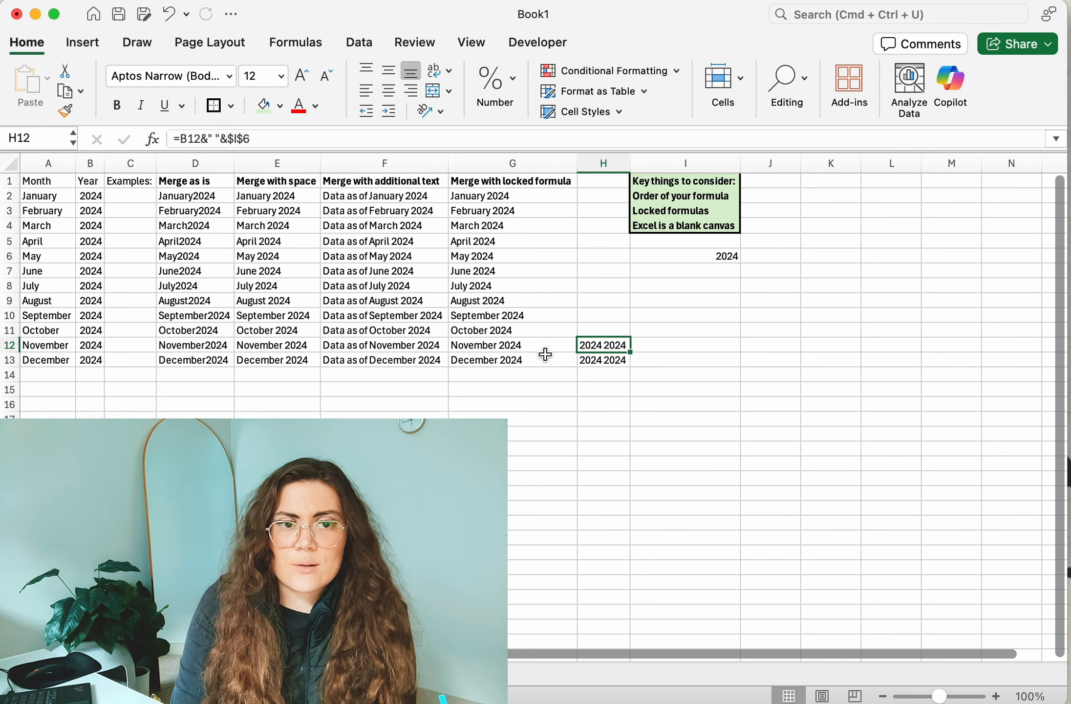
double_click(594, 344)
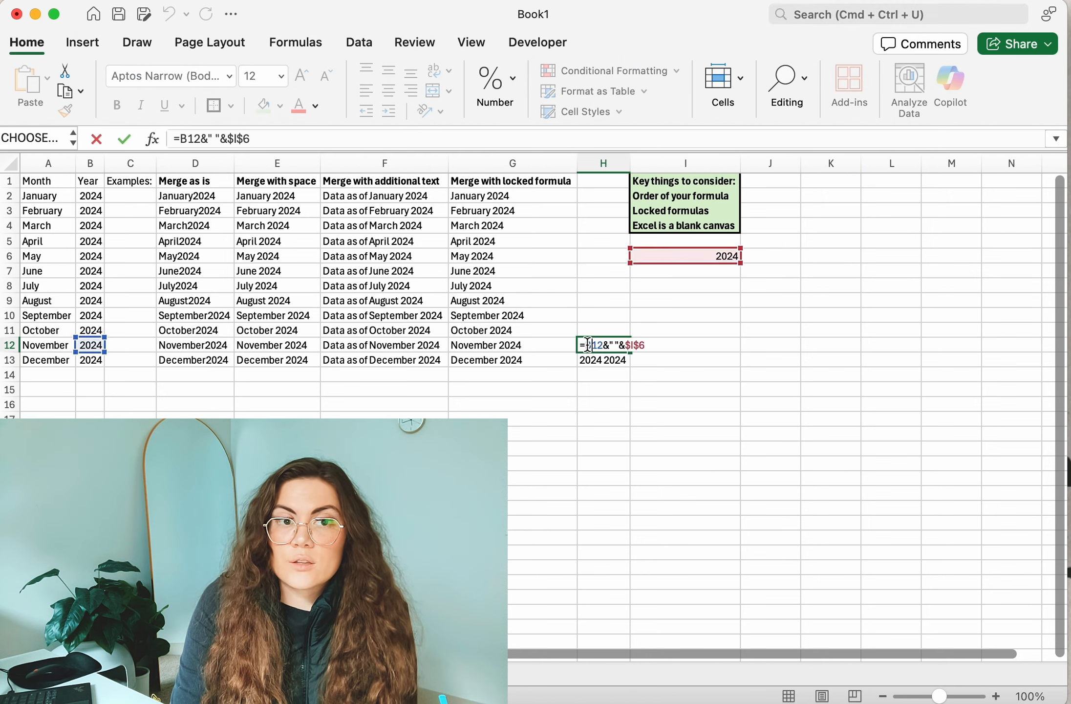
key("Escape")
Step: Compare the relative and locked cell references in the G2 formula with those in H12
double_click(510, 195)
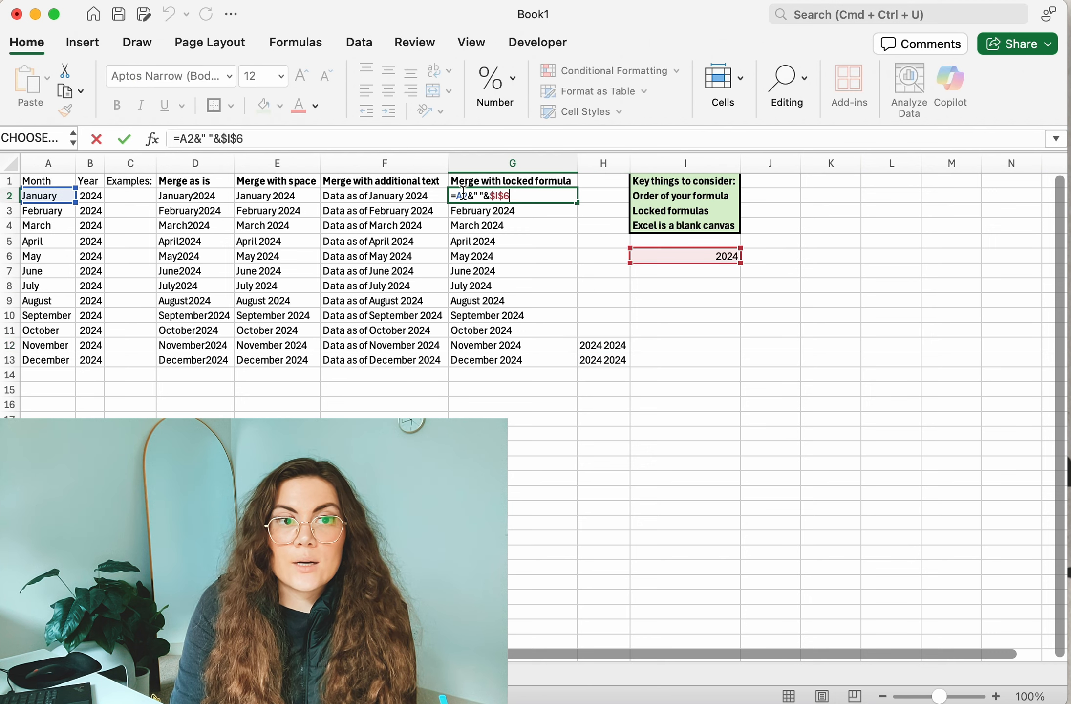
left_click(461, 195)
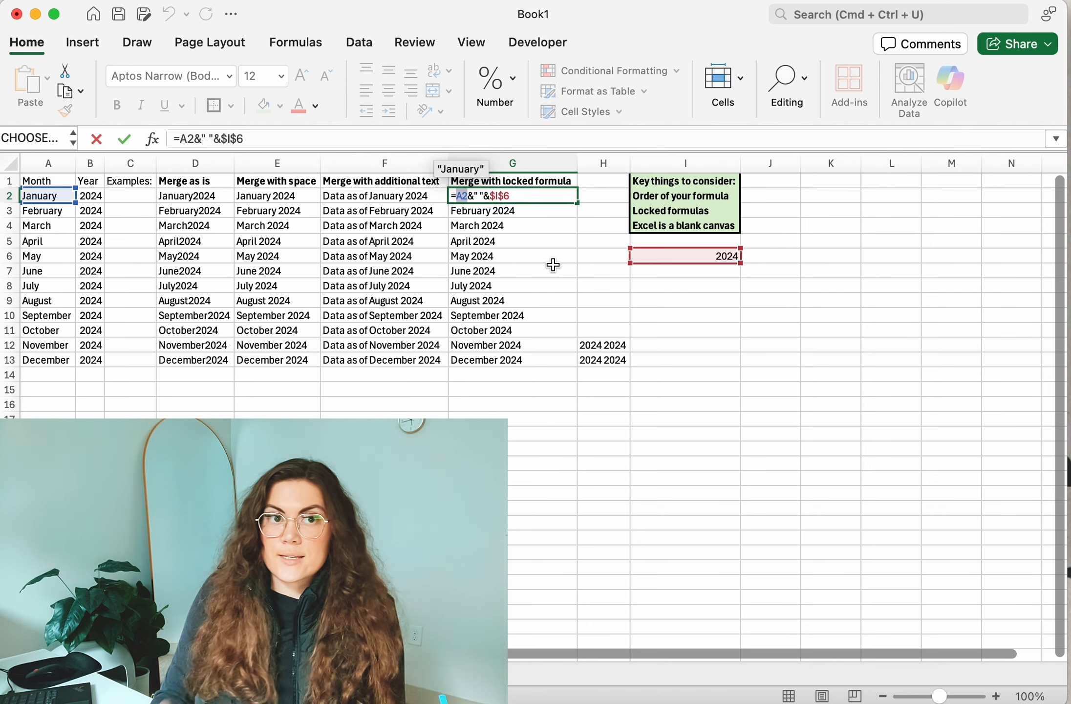
key("Escape")
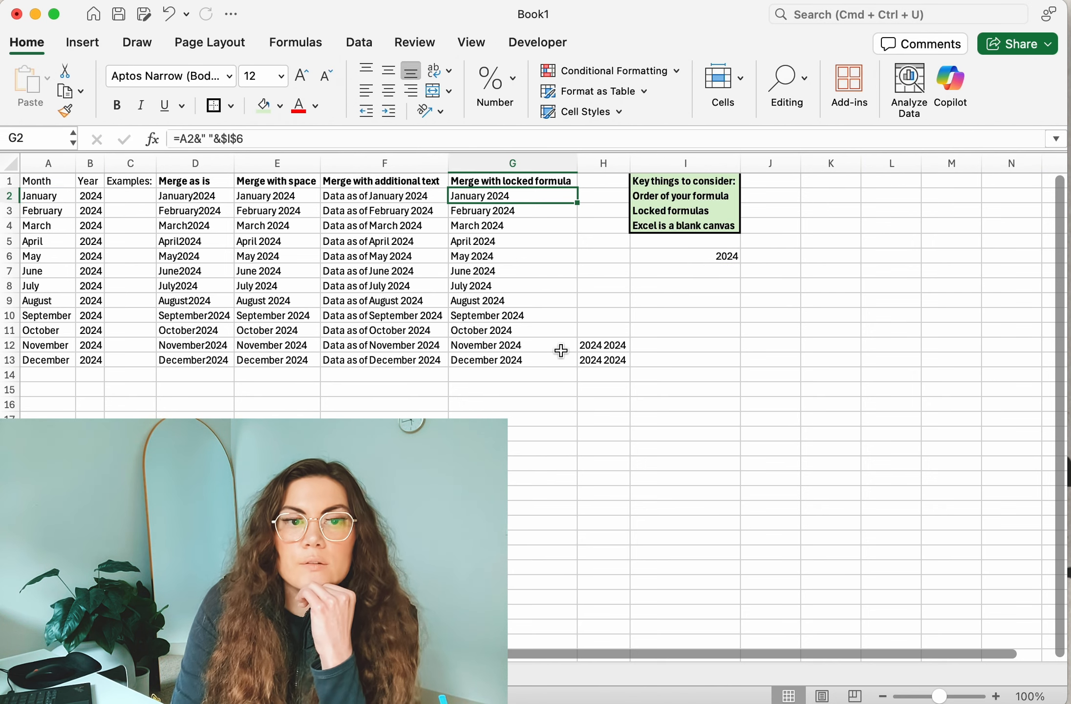
double_click(608, 346)
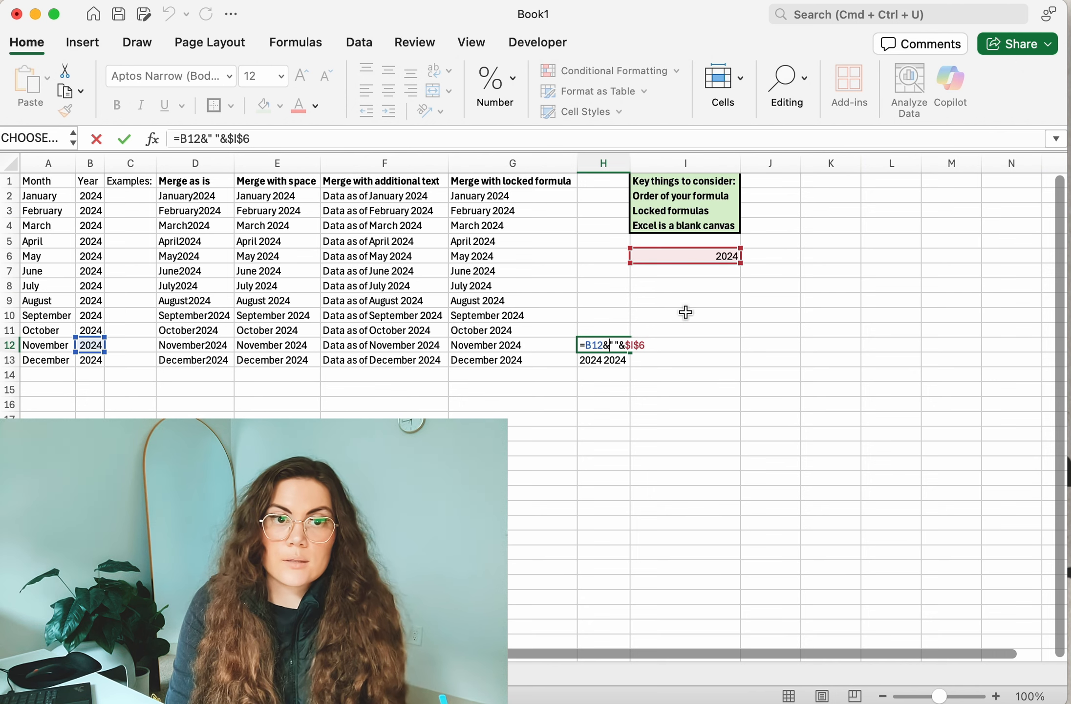
key("Return")
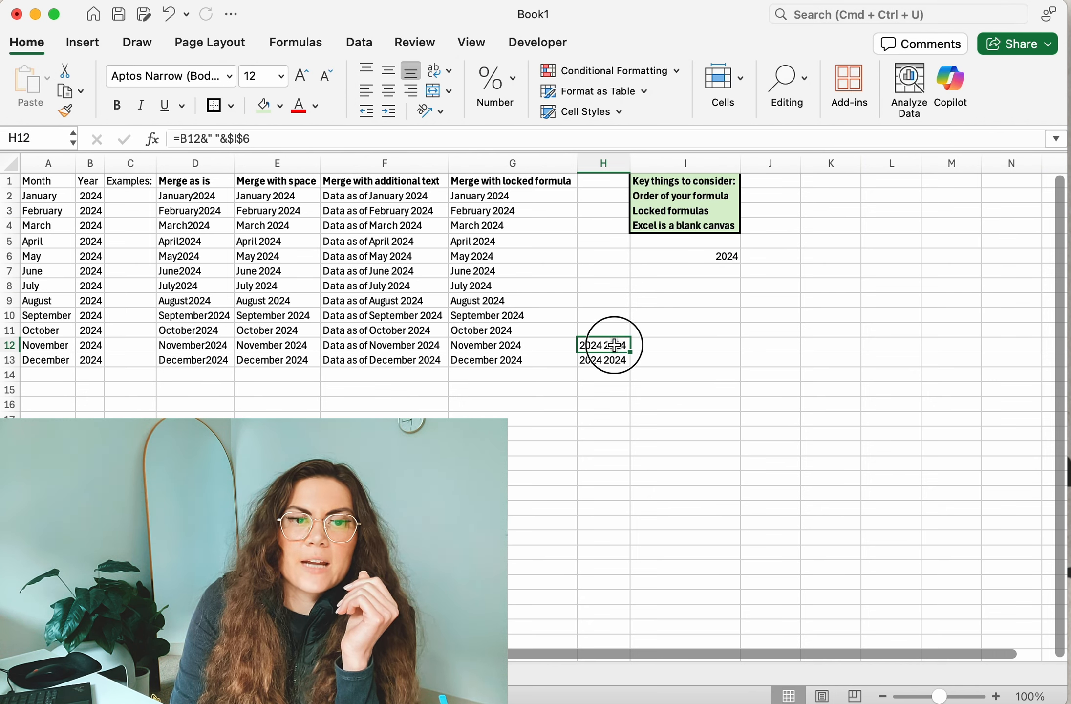
Step: Fill the formulas in H12:H13 across through column M and auto-fit the widths of columns H to M
left_click_drag(614, 345, 959, 364)
left_click_drag(604, 163, 925, 163)
double_click(924, 163)
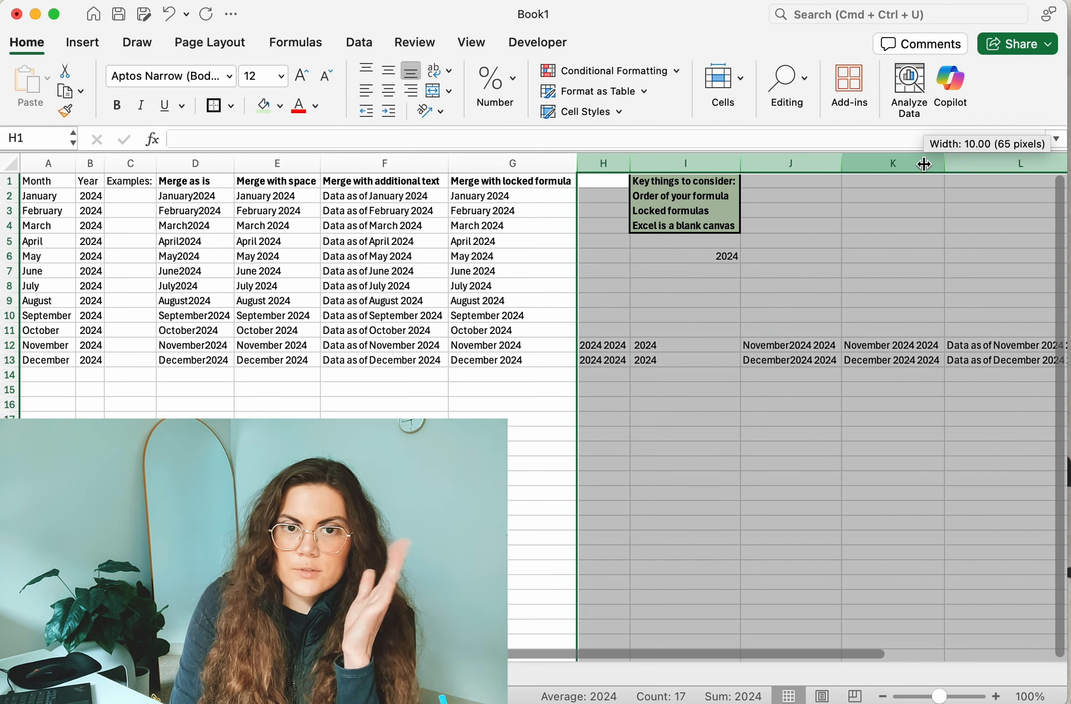
scroll(801, 479, "right", 5)
scroll(802, 476, "right", 3)
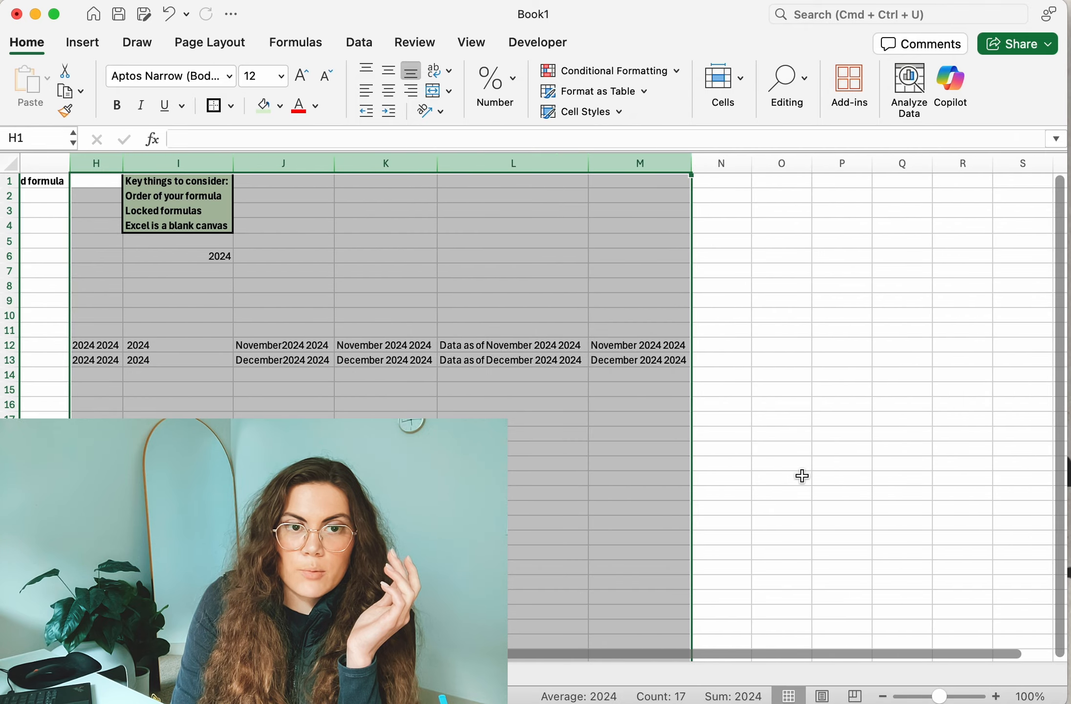
scroll(782, 460, "left", 2)
scroll(655, 323, "left", 8)
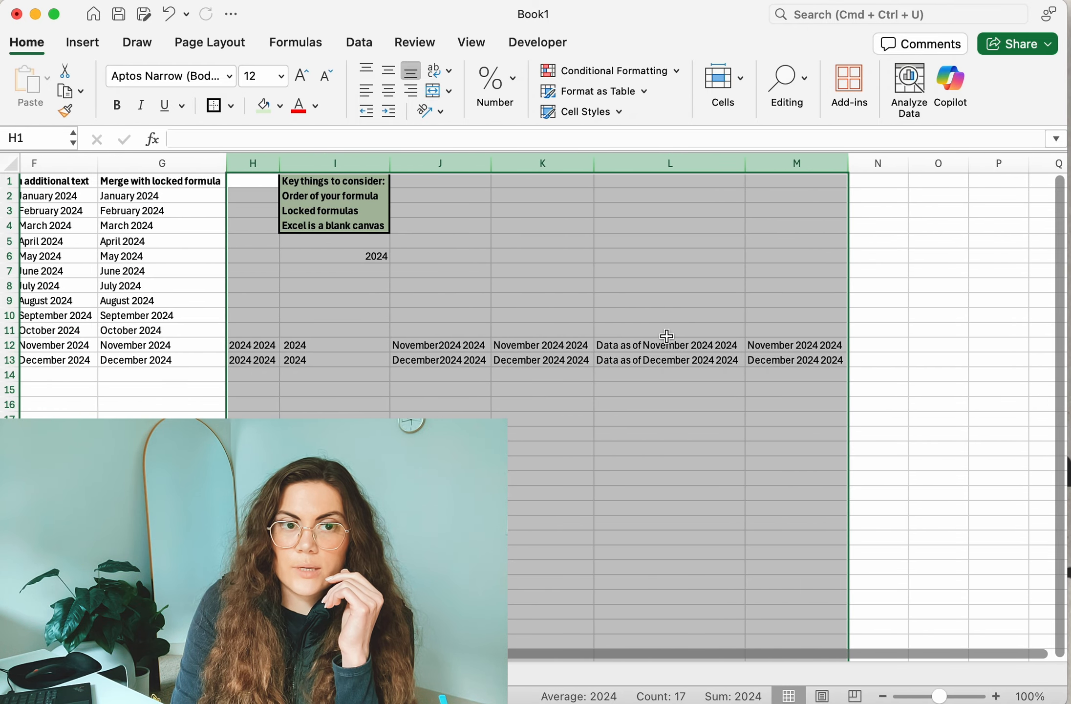
Step: Check which cells the copied formulas in I12 and J12 refer to and review row 12 through column M
double_click(684, 346)
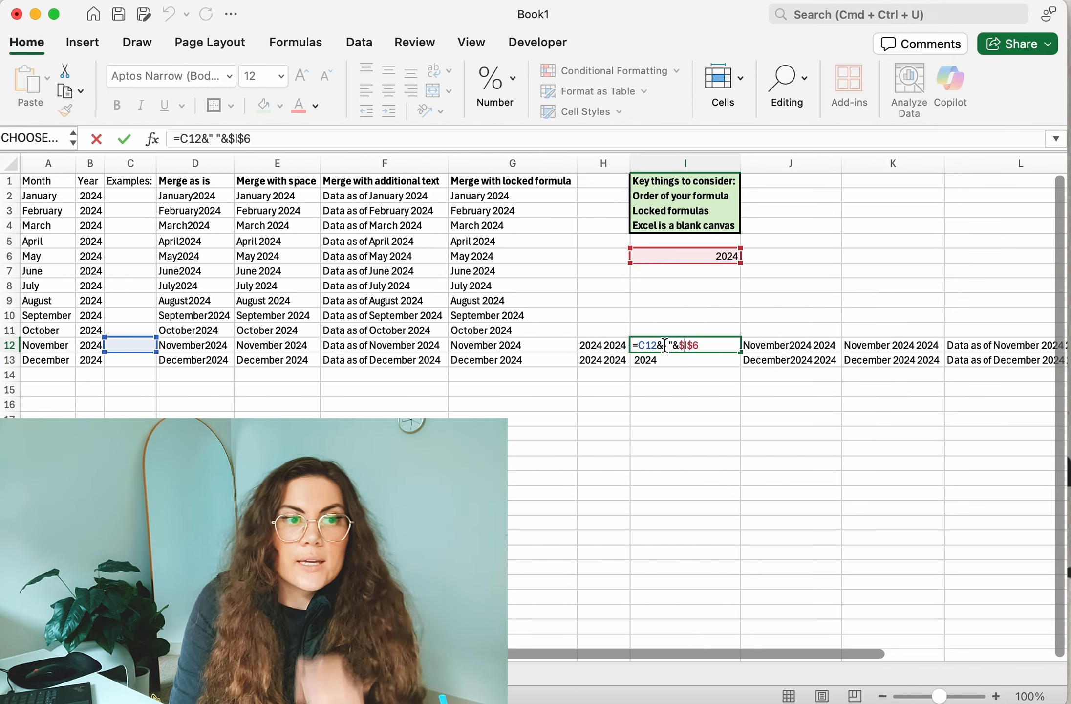
key("Escape")
double_click(777, 347)
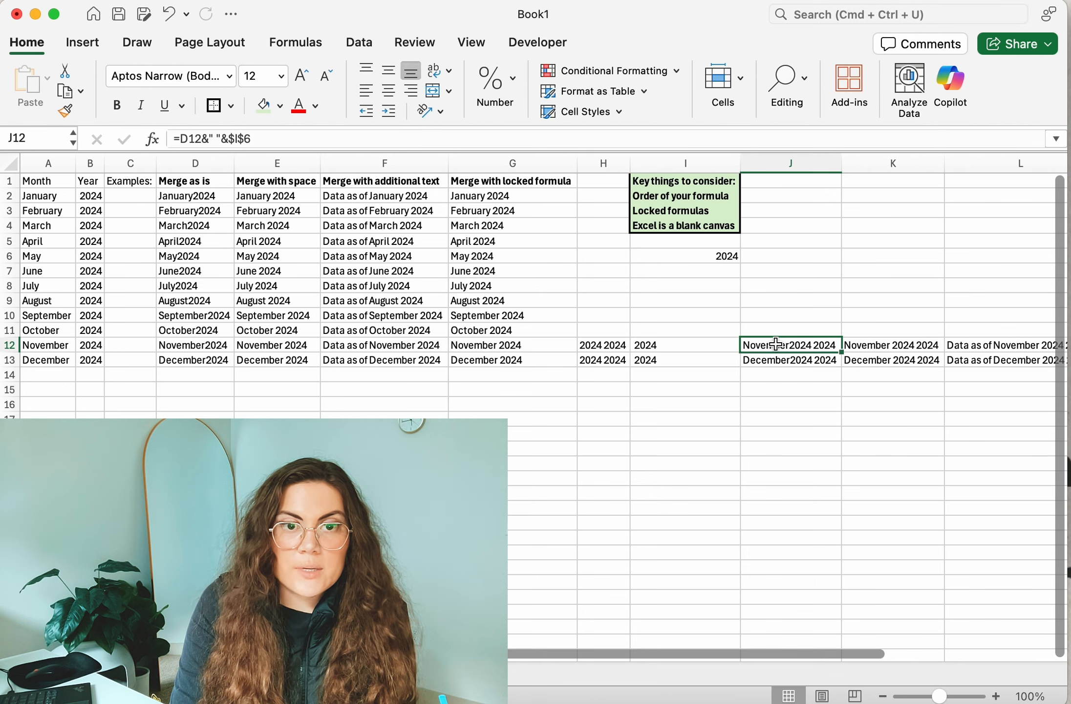
key("Escape")
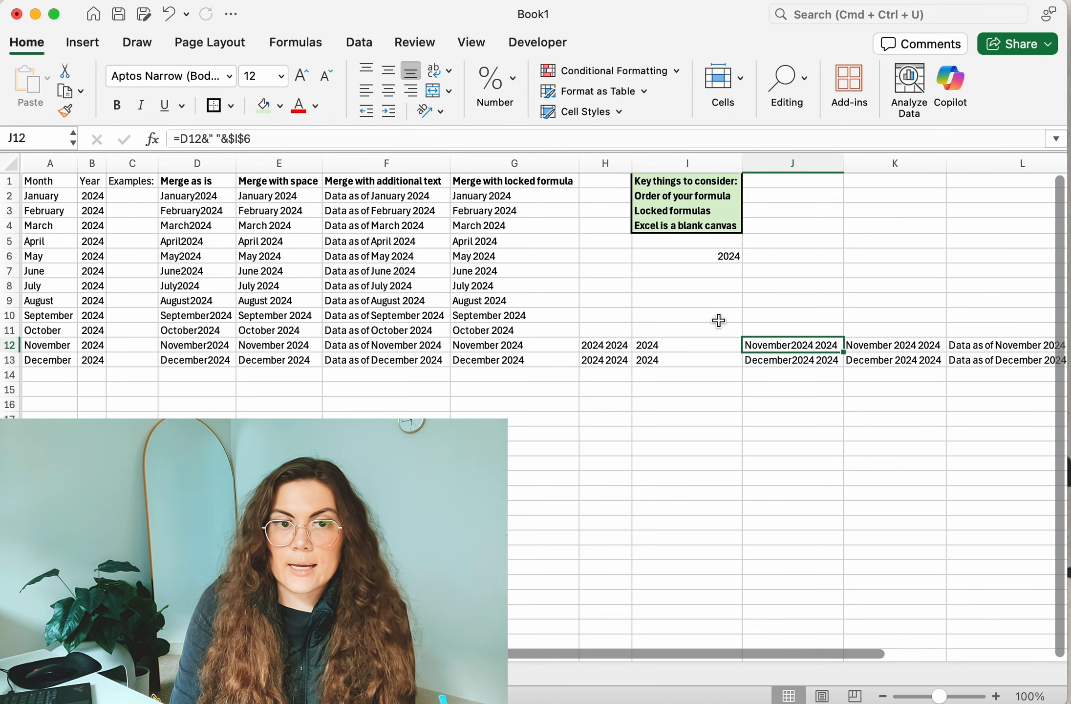
scroll(718, 313, "right", 5)
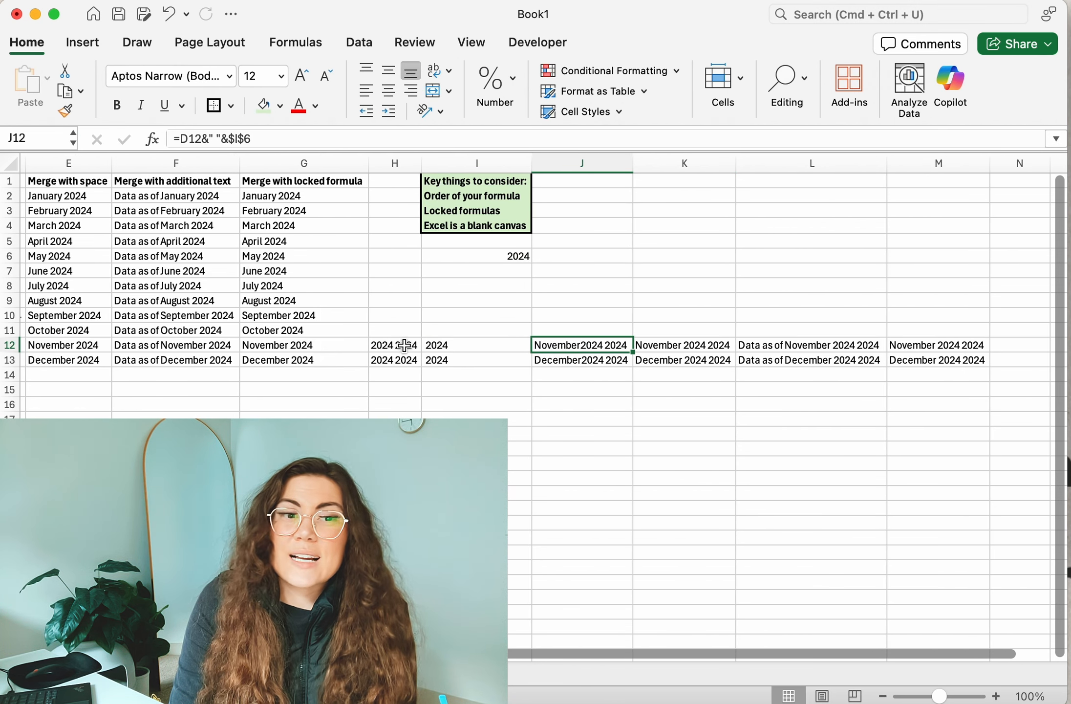